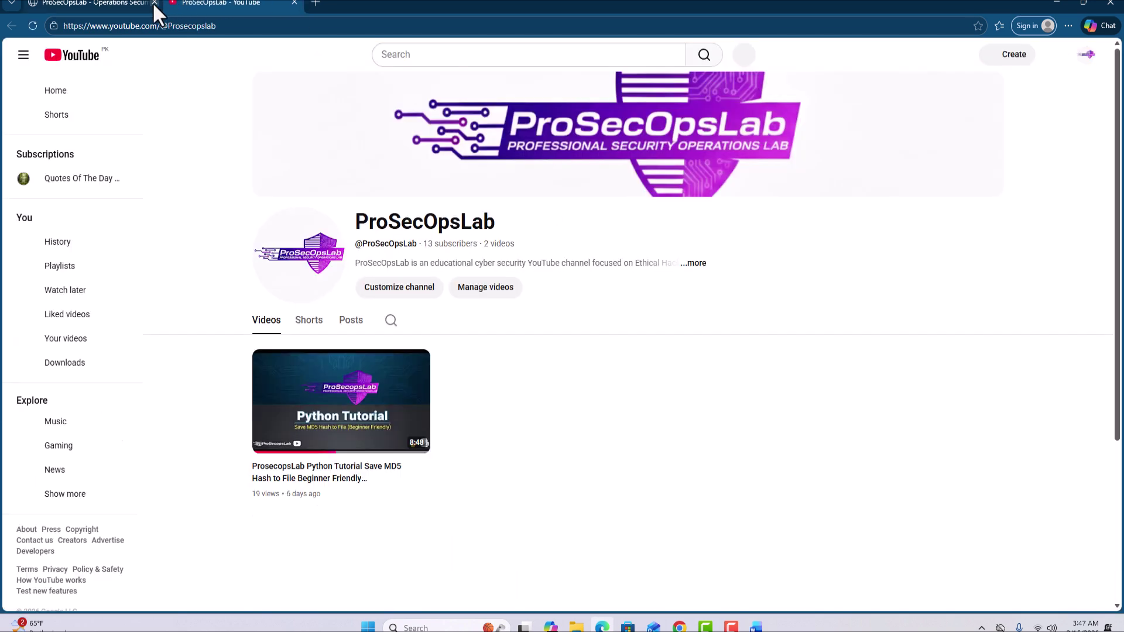
- Close the YouTube channel tab and switch to a new tab in Google Chrome
click(294, 2)
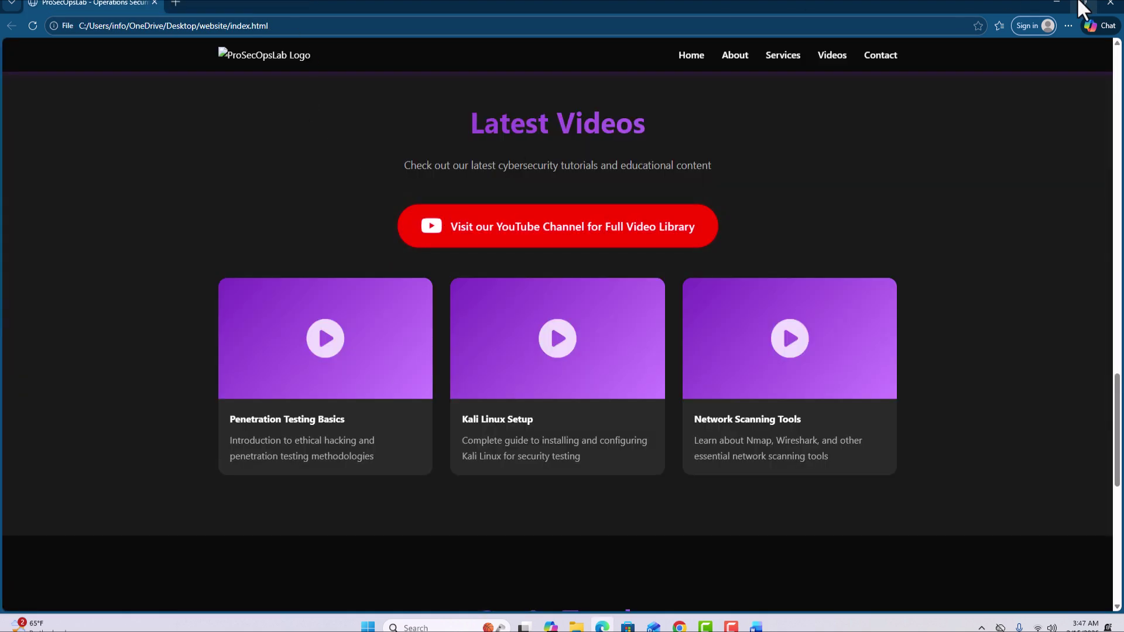
click(1051, 1)
click(689, 627)
click(310, 7)
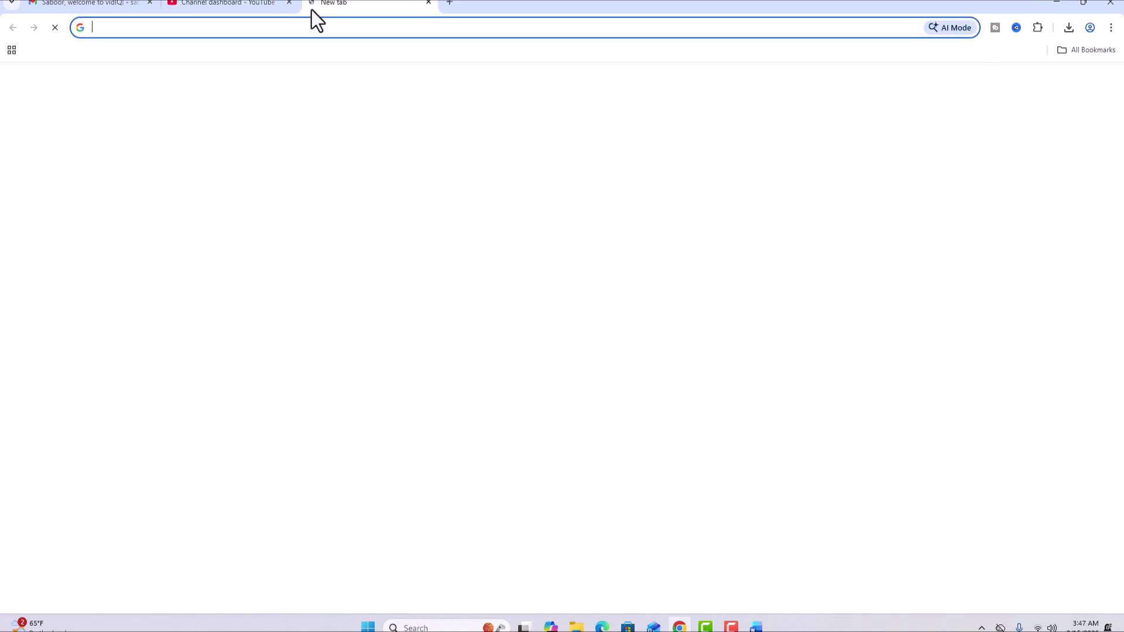
- Load localhost in the new tab without a port number to check whether a local web server responds
text(lo)
key(BackSpace)
text(c)
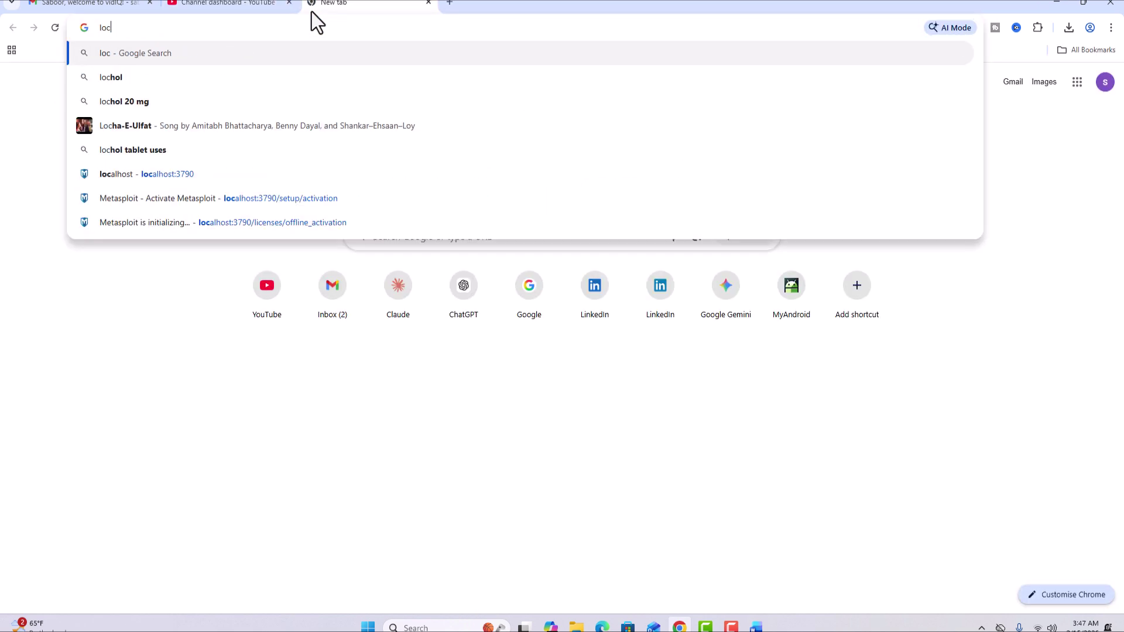
key(Right)
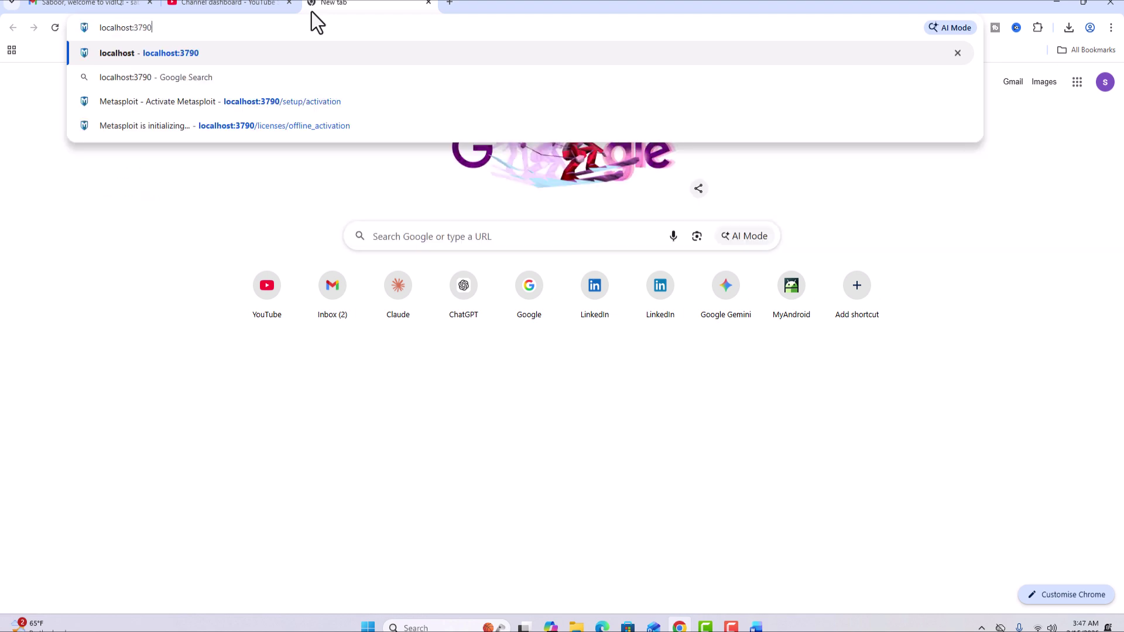
key(BackSpace)
key(BackSpace)
key(BackSpace)
key(BackSpace)
key(BackSpace)
key(Return)
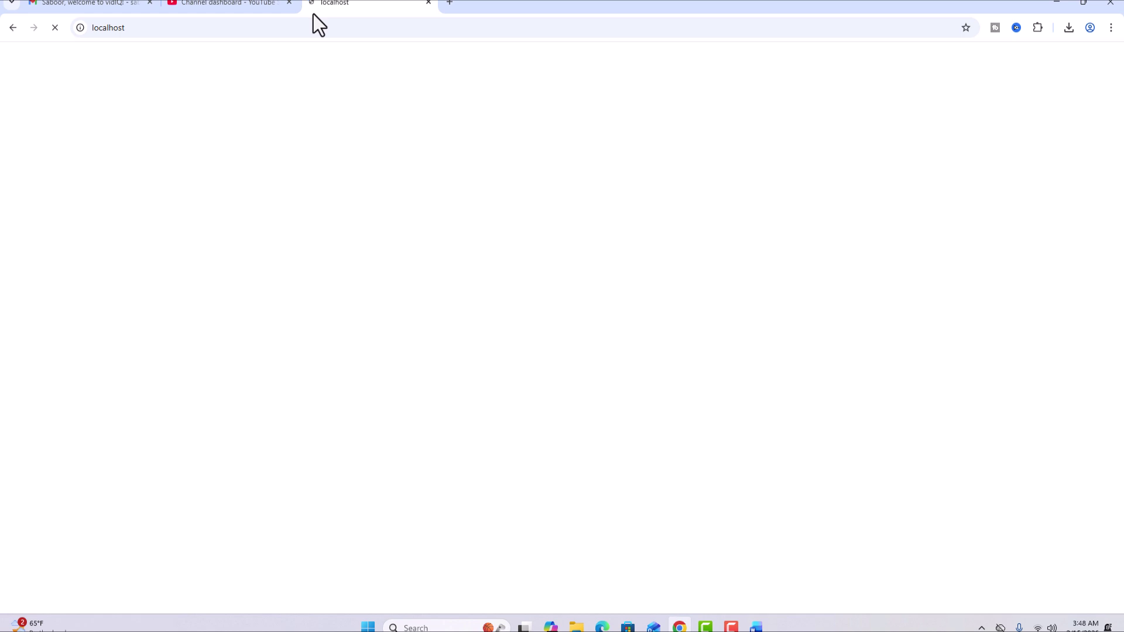
drag(425, 202, 515, 268)
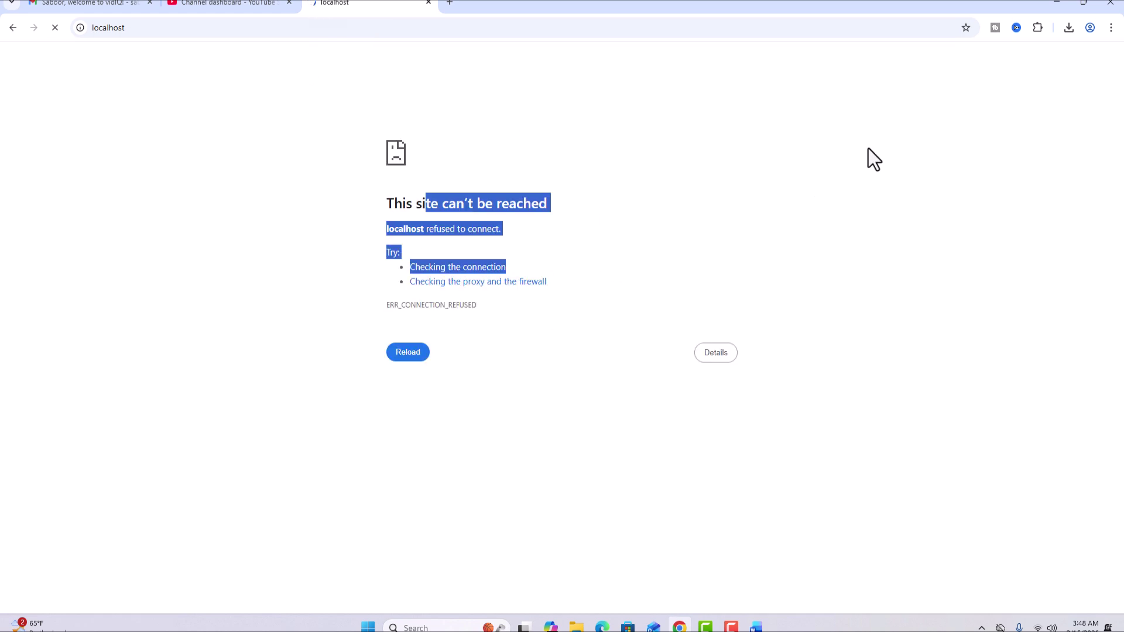
- Minimize the browser and close the website folder window to clear the desktop
click(1056, 3)
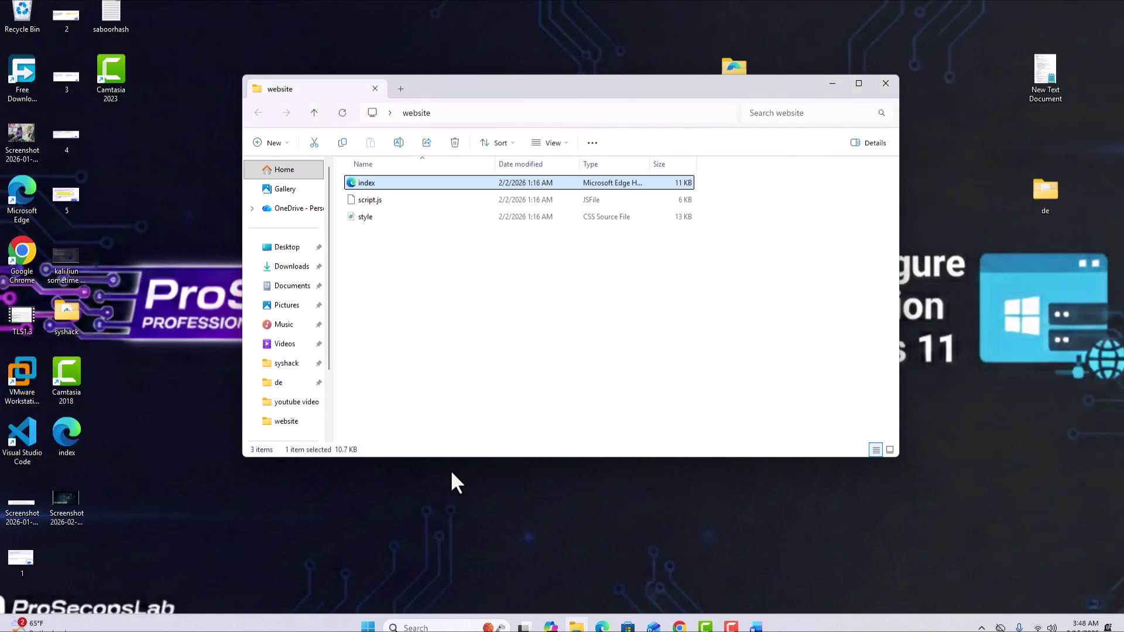
click(886, 83)
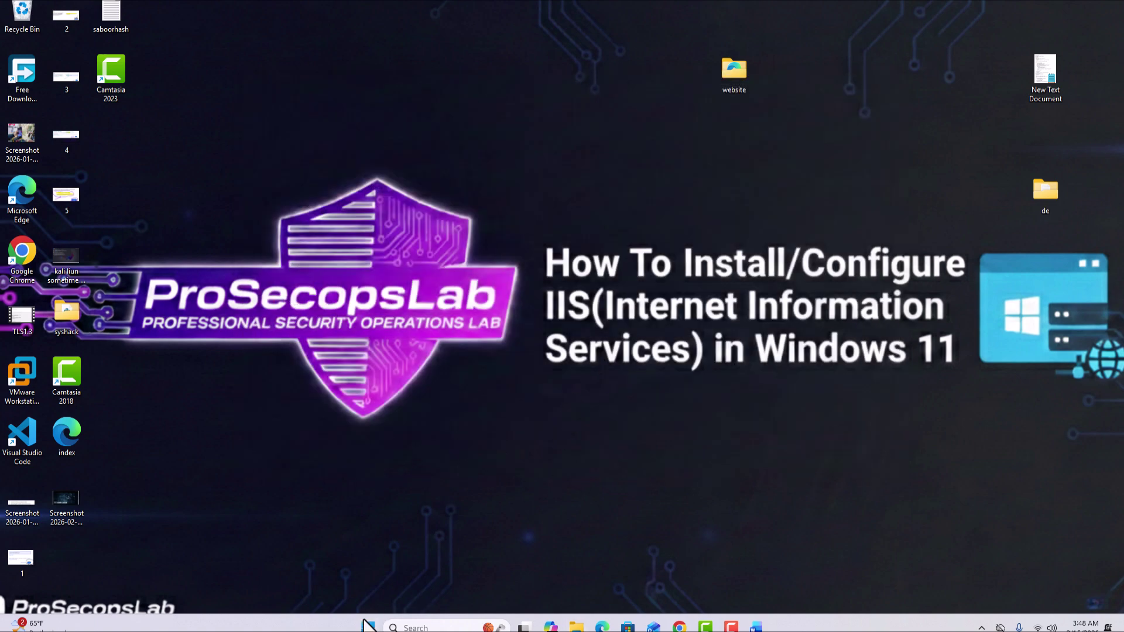
- Search Windows for "iis manager" and check result categories such as Apps, Documents, Web, Settings and Photos
key(super)
click(502, 198)
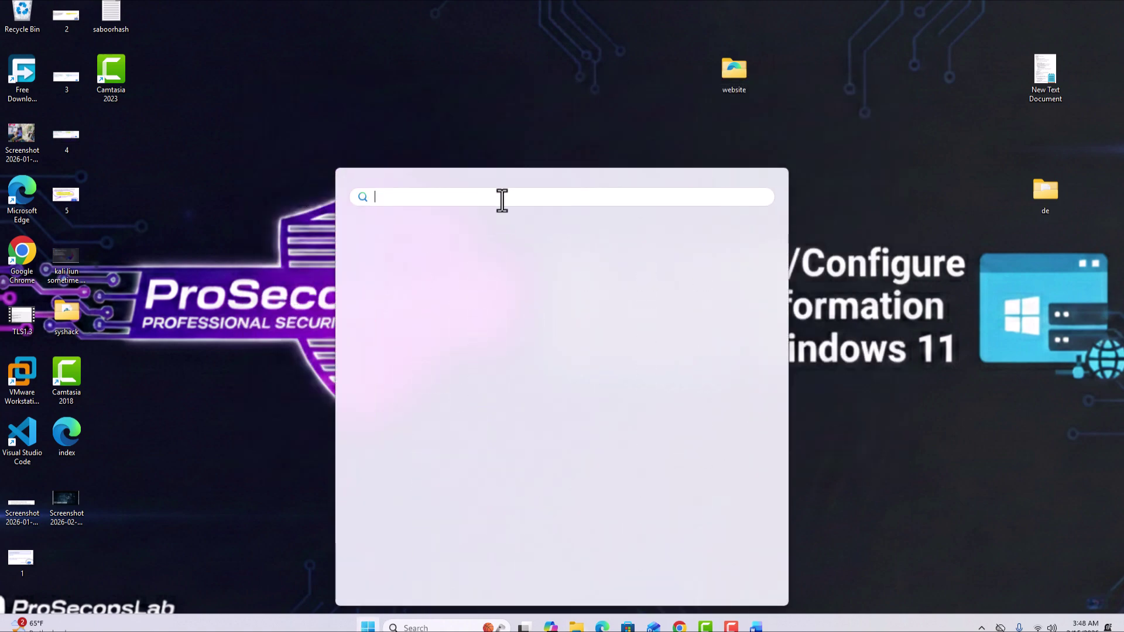
text(iis manager)
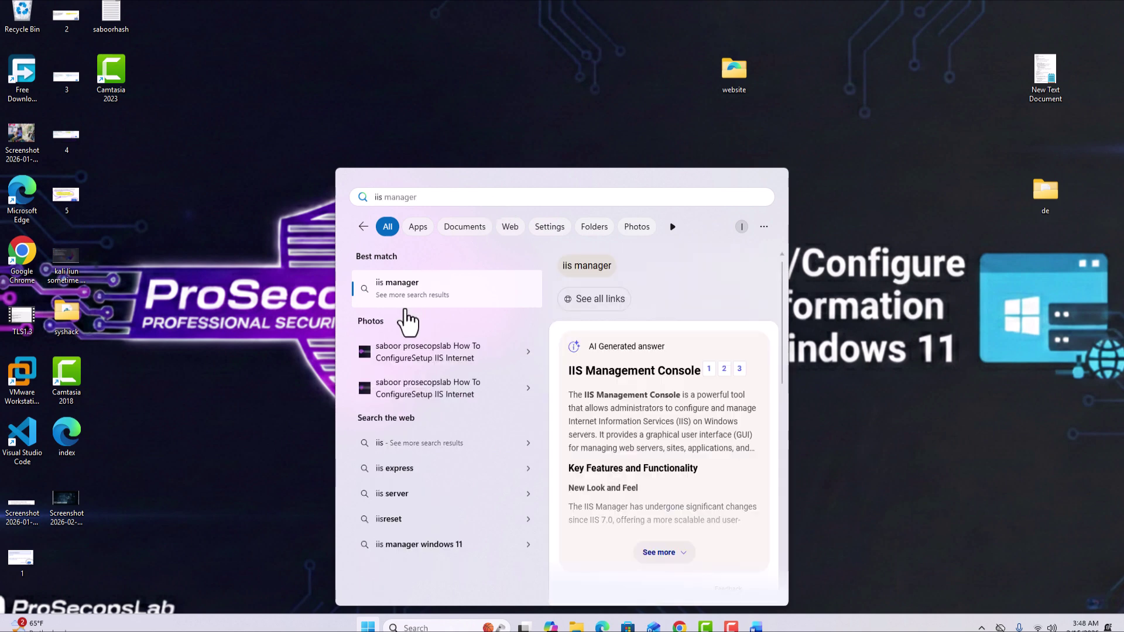
click(417, 227)
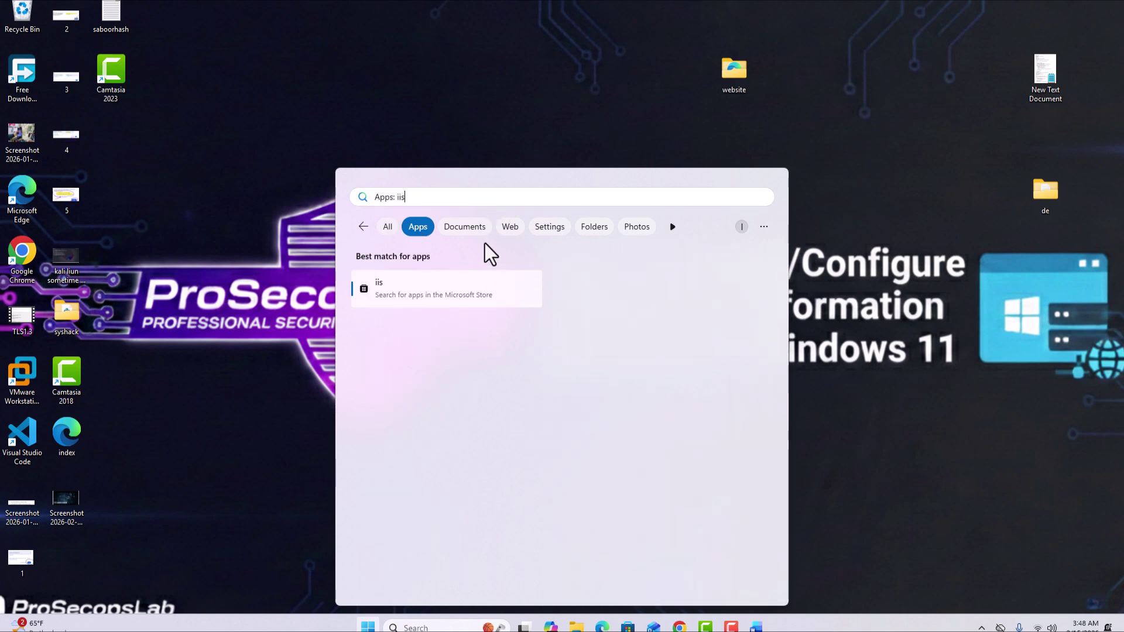
click(482, 229)
click(559, 227)
click(507, 226)
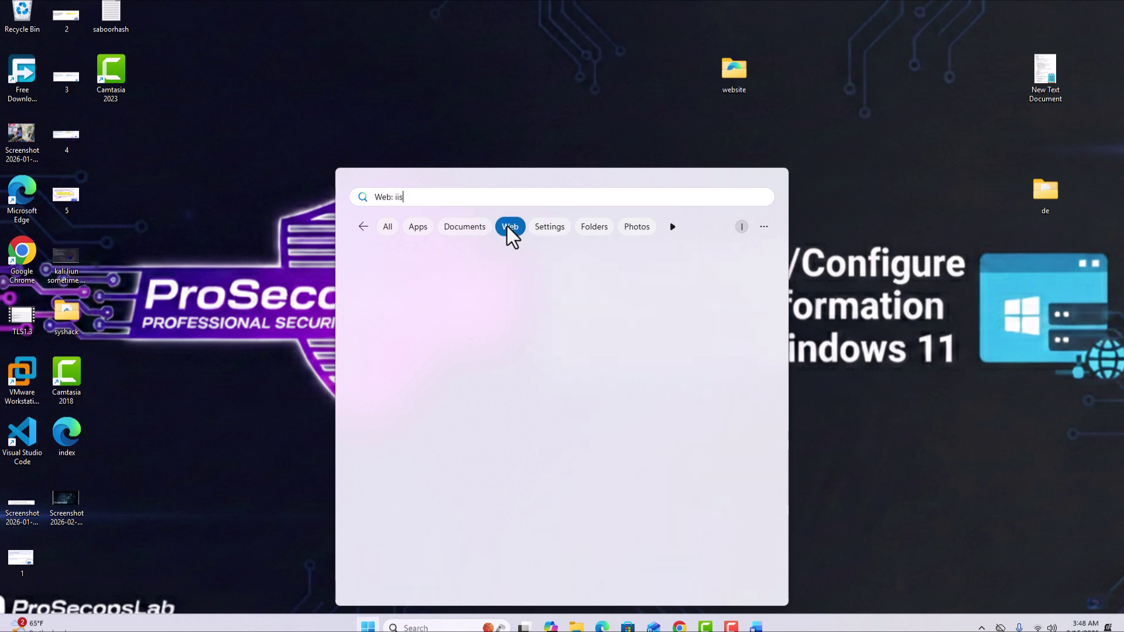
click(639, 229)
click(416, 226)
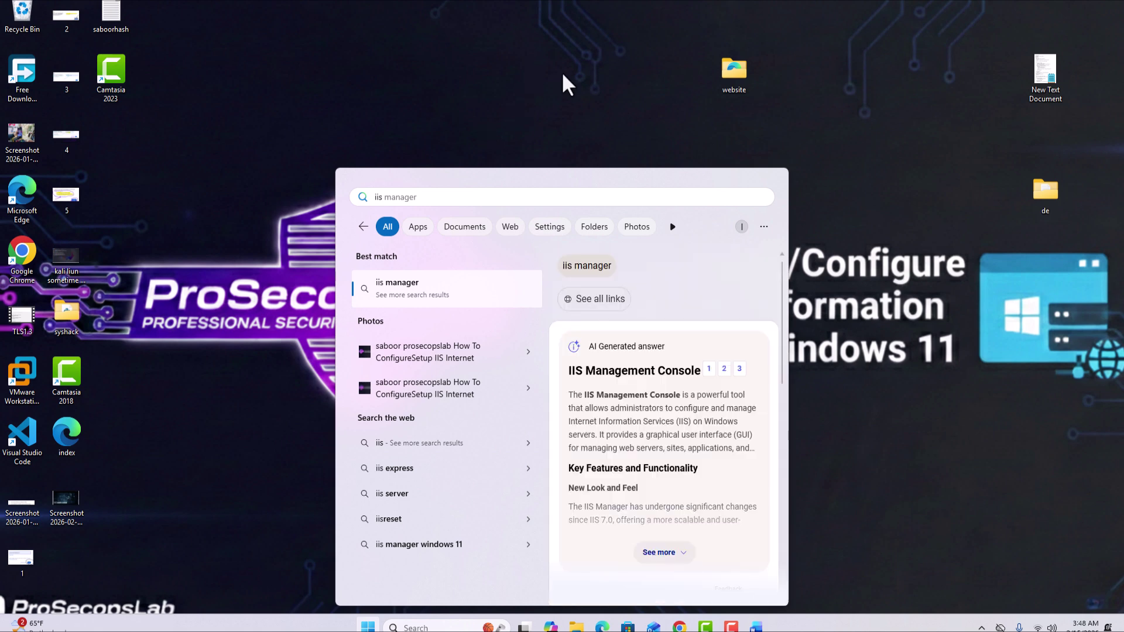
text(manager)
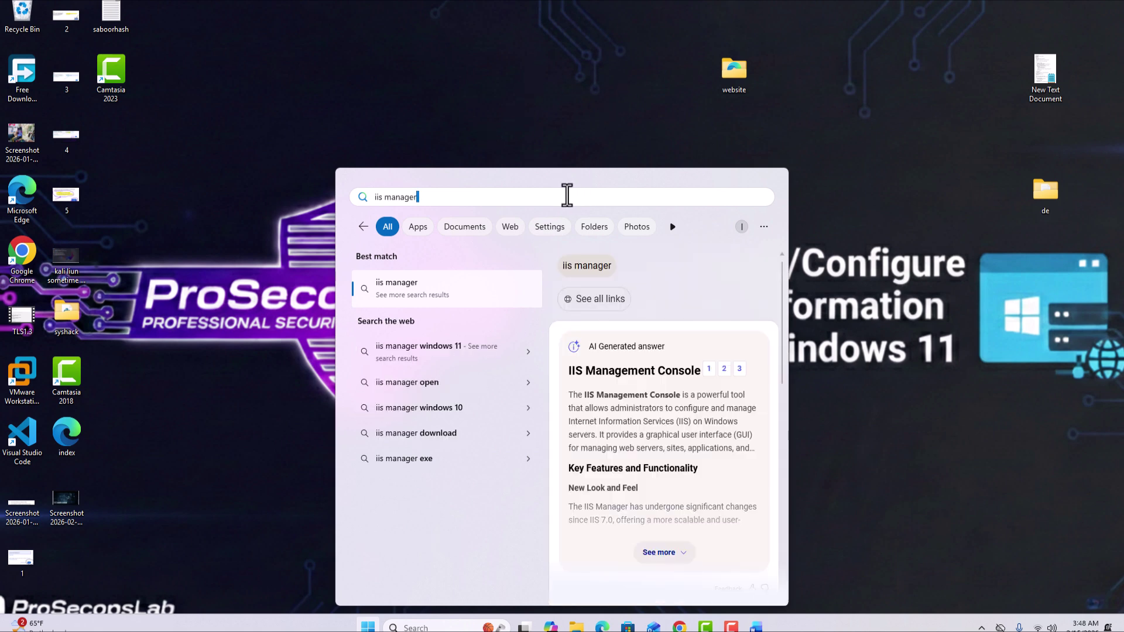
- Replace the search with "turn Windows features on or off" and open that Control Panel dialog
key(ctrl+a)
key(BackSpace)
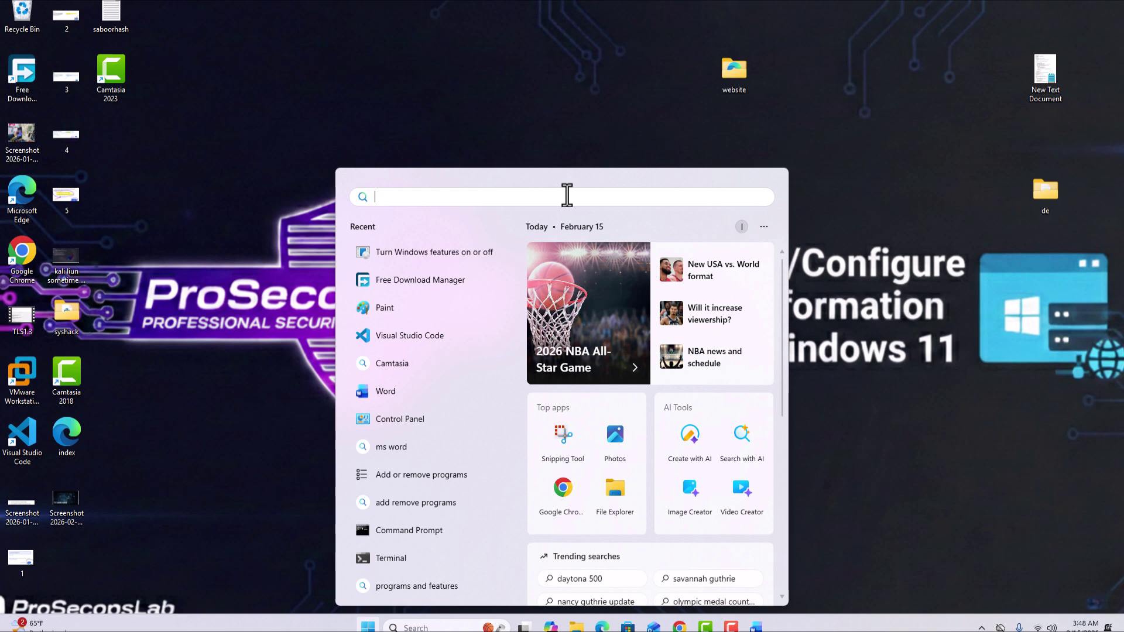
text(t)
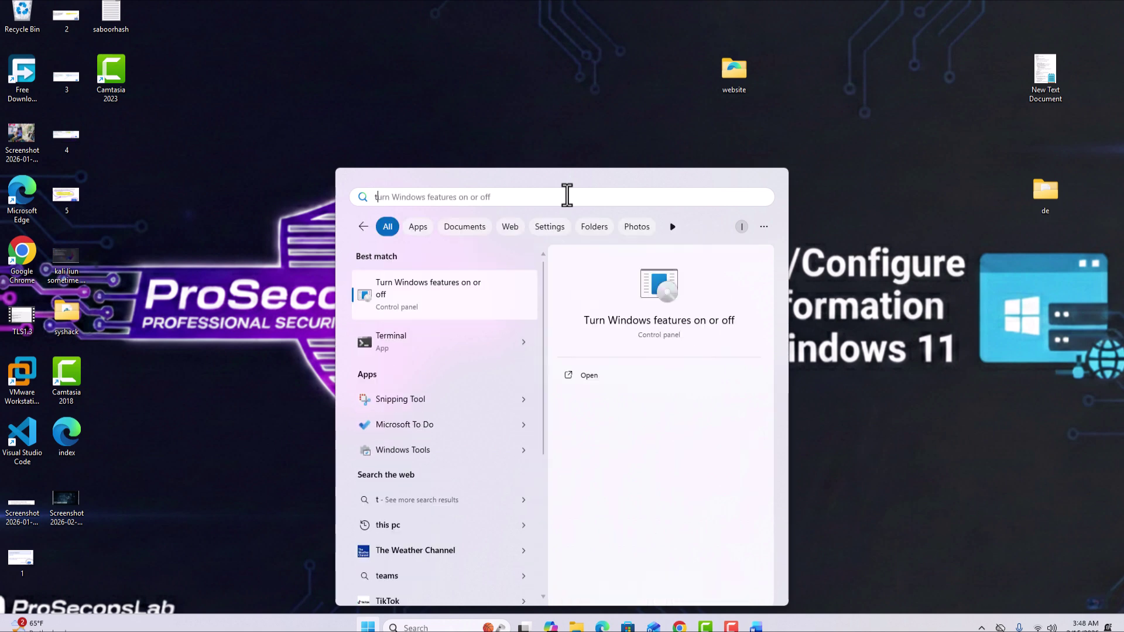
text(urn)
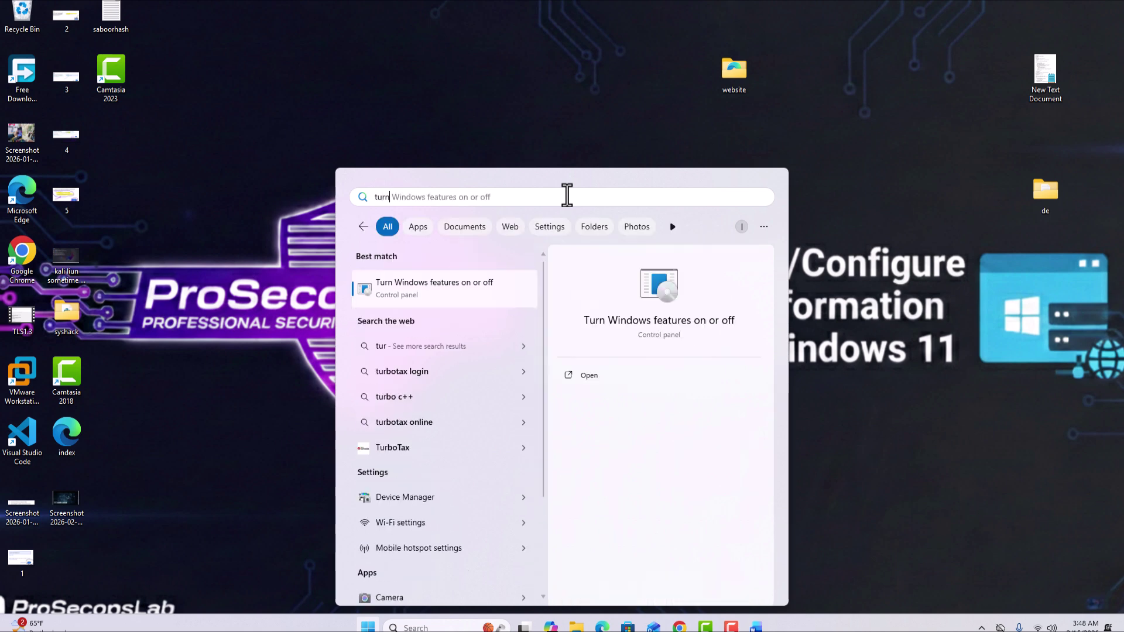
click(556, 197)
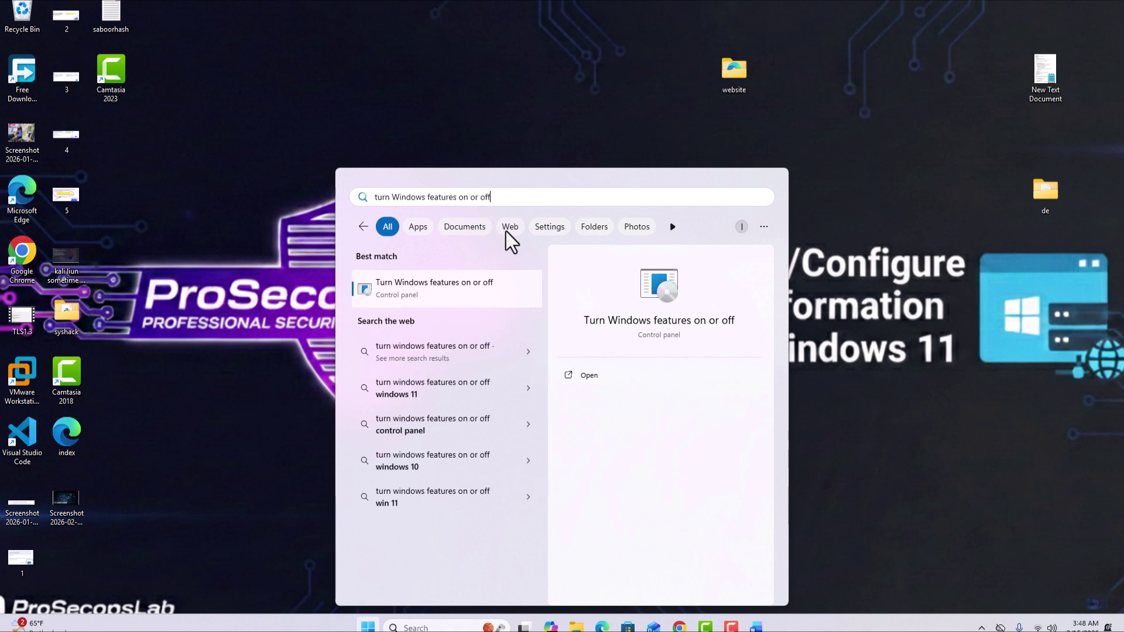
click(461, 297)
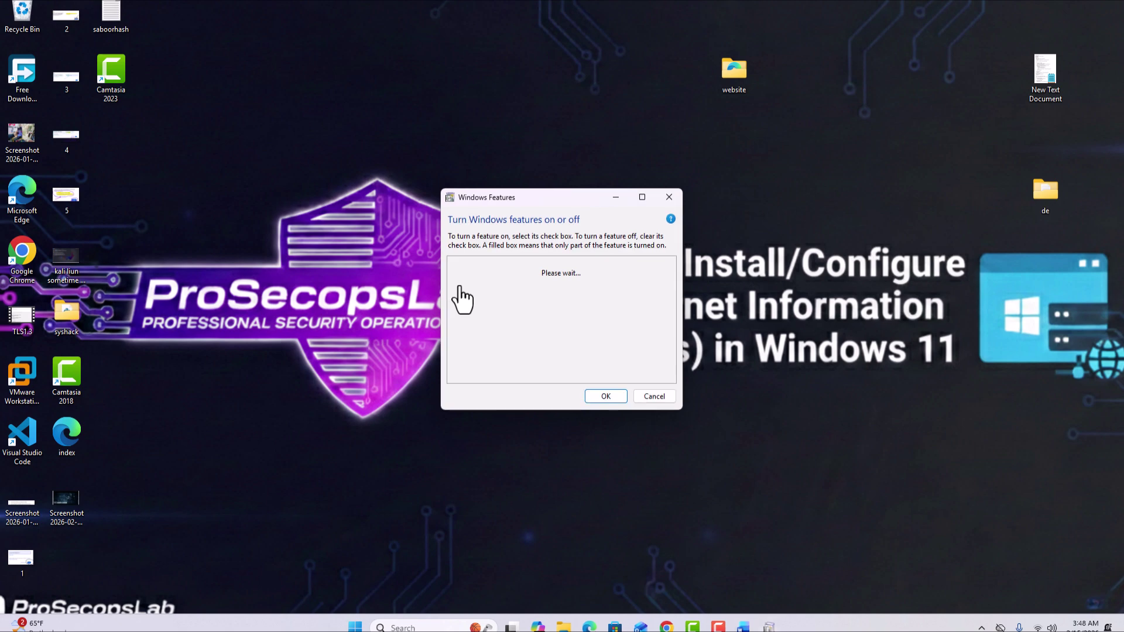
- Maximize the Windows Features window and enable Internet Information Services
double_click(563, 198)
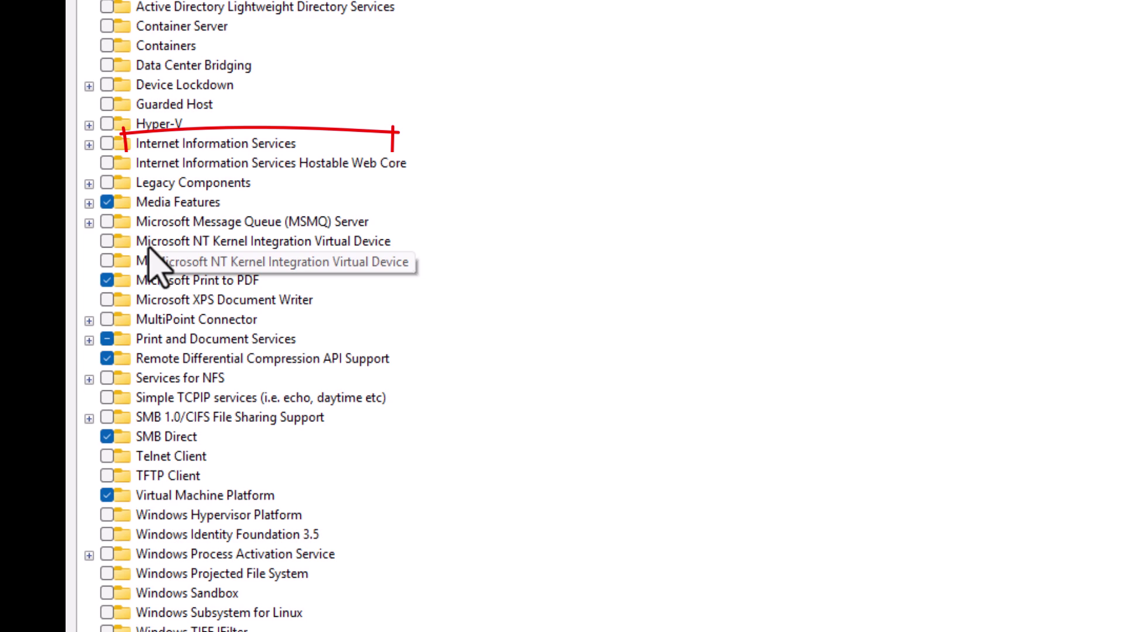
click(176, 147)
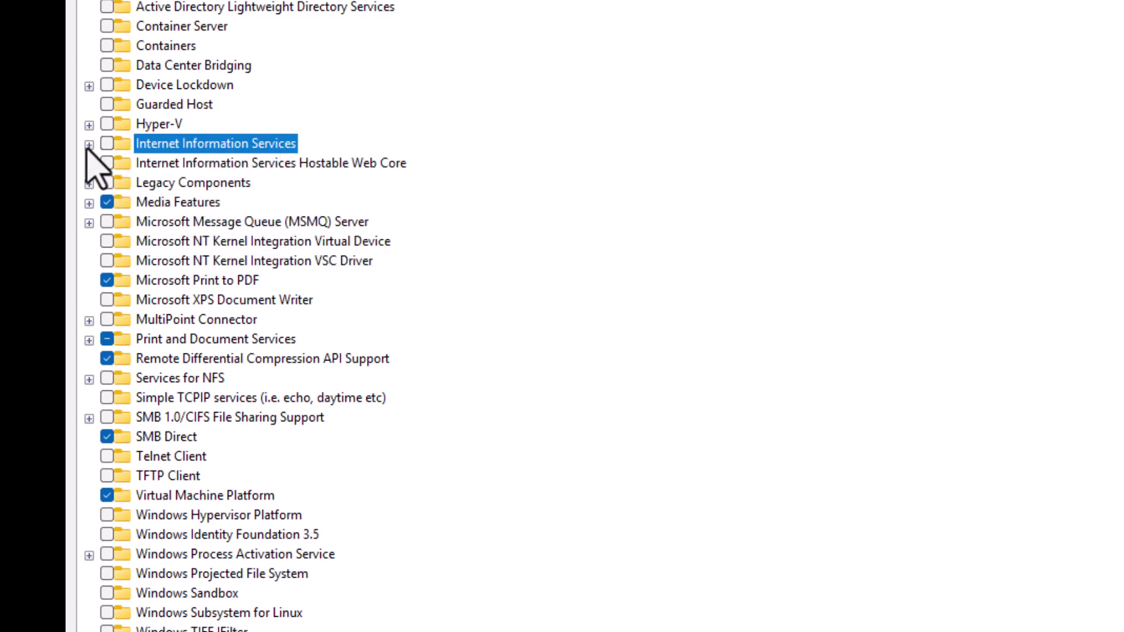
click(106, 144)
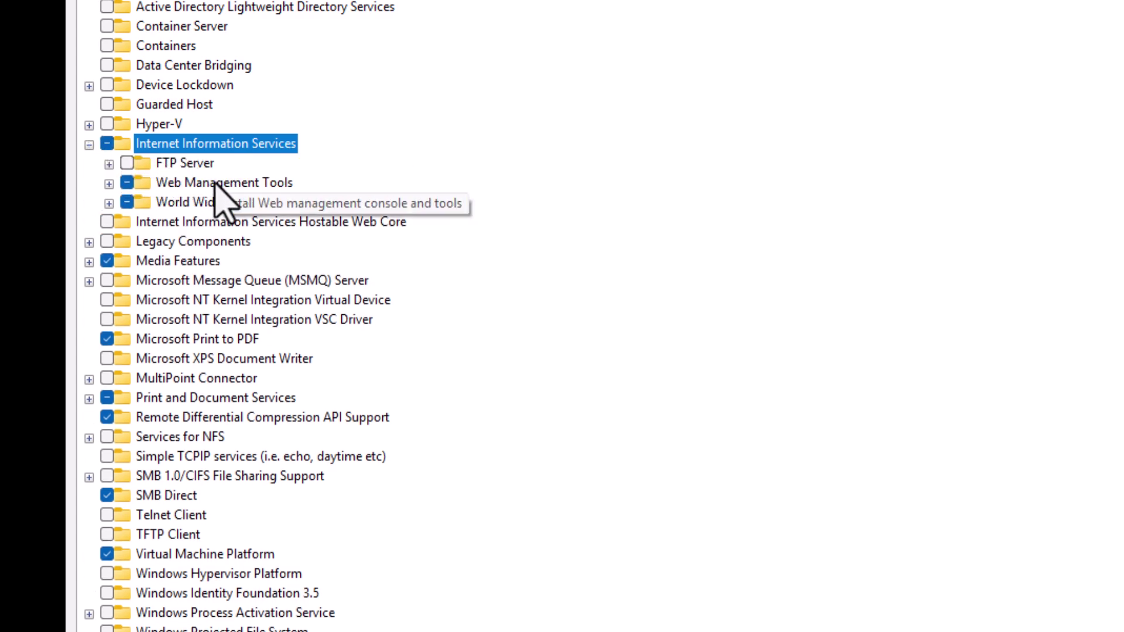
- Examine the components under Web Management Tools, and collapse the Internet Information Services group
click(108, 184)
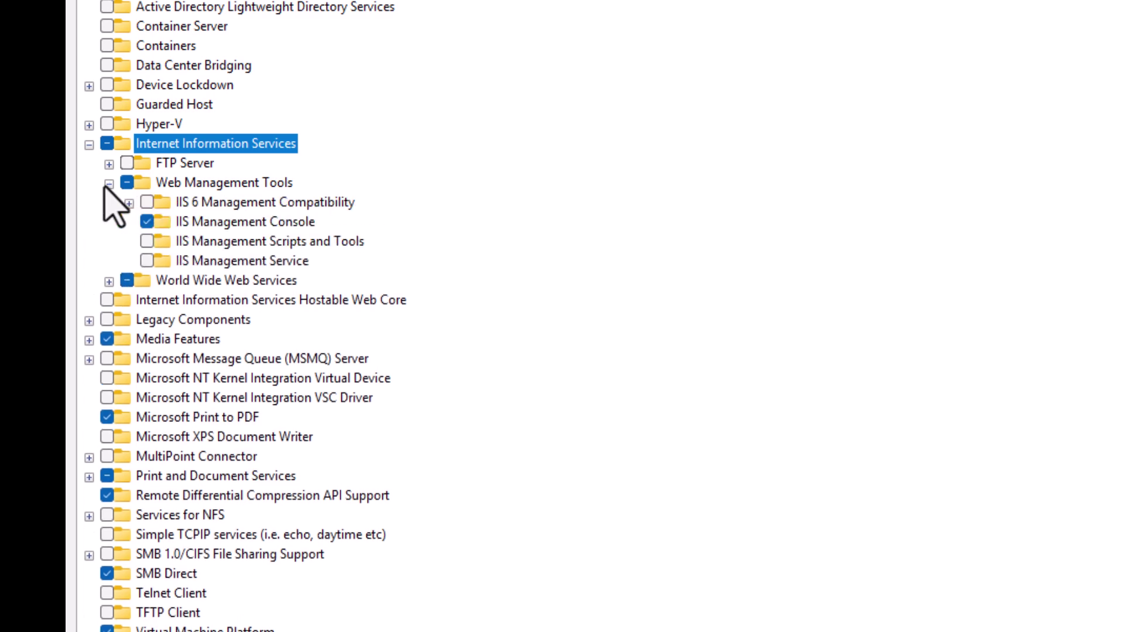
click(107, 185)
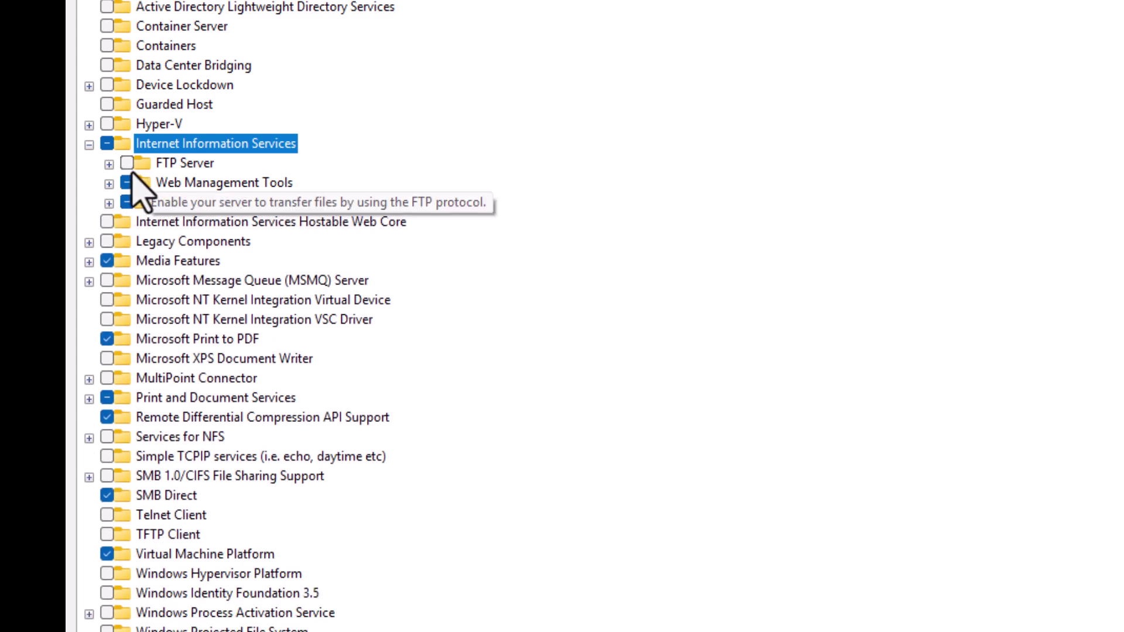
click(89, 144)
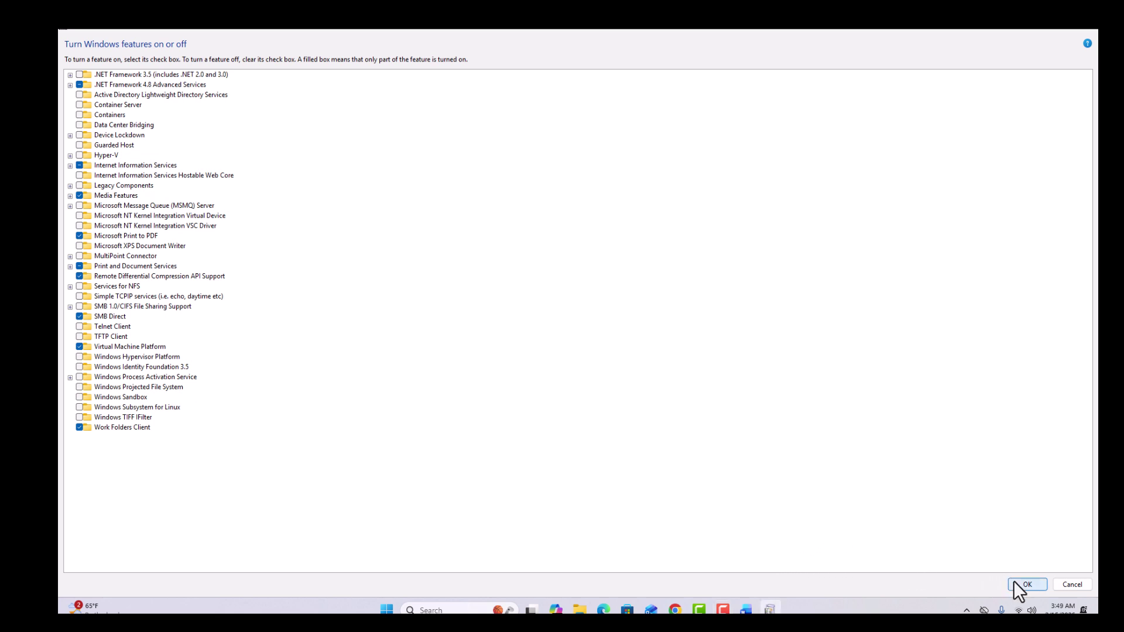
- Apply the Windows feature changes and close the dialog once installation completes
key(Return)
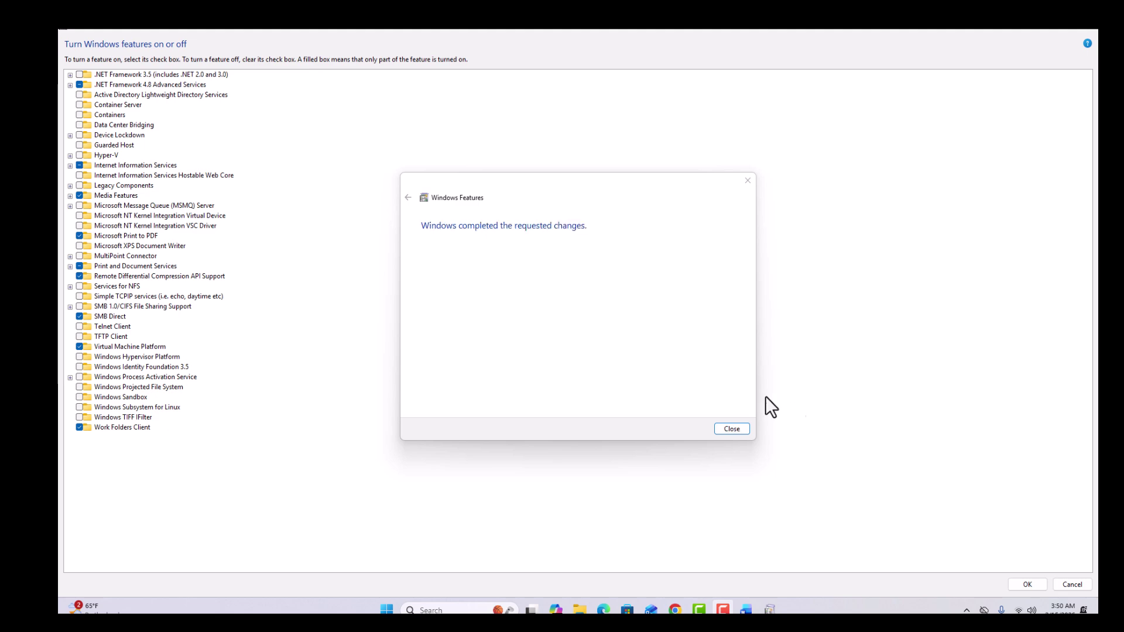
click(733, 431)
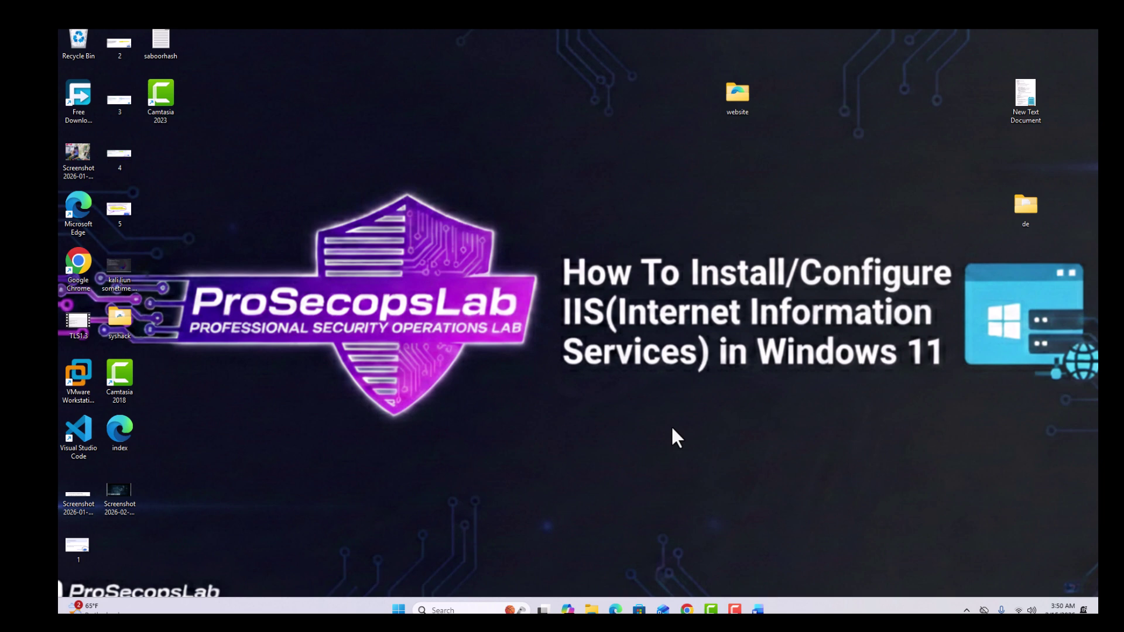
- Search Windows for "iis" and open Internet Information Services (IIS) Manager
key(super)
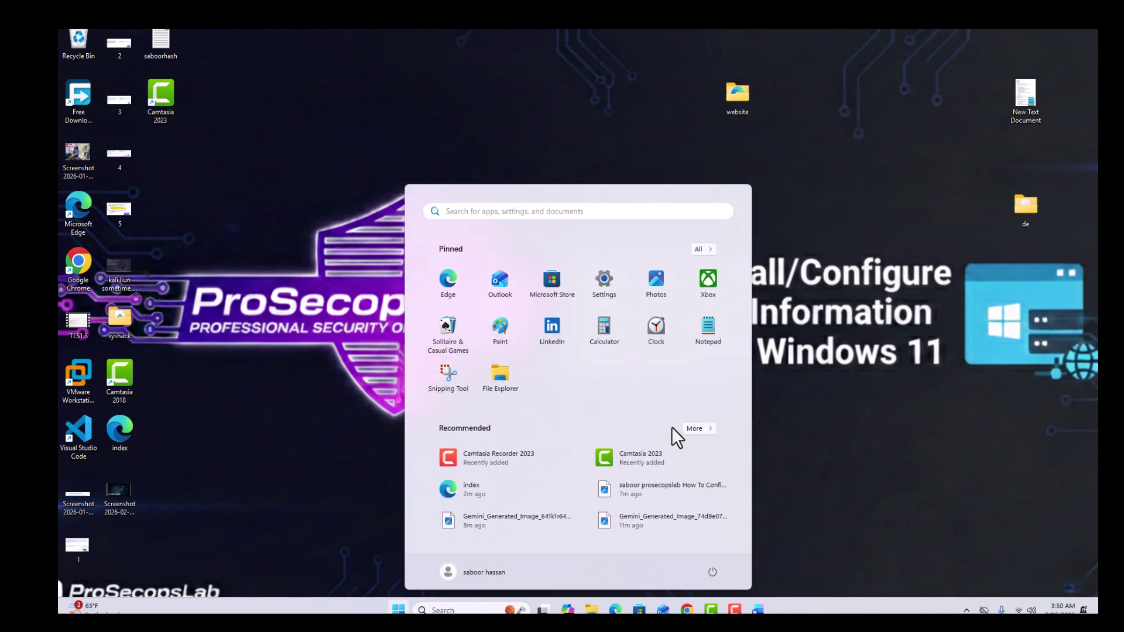
text(i)
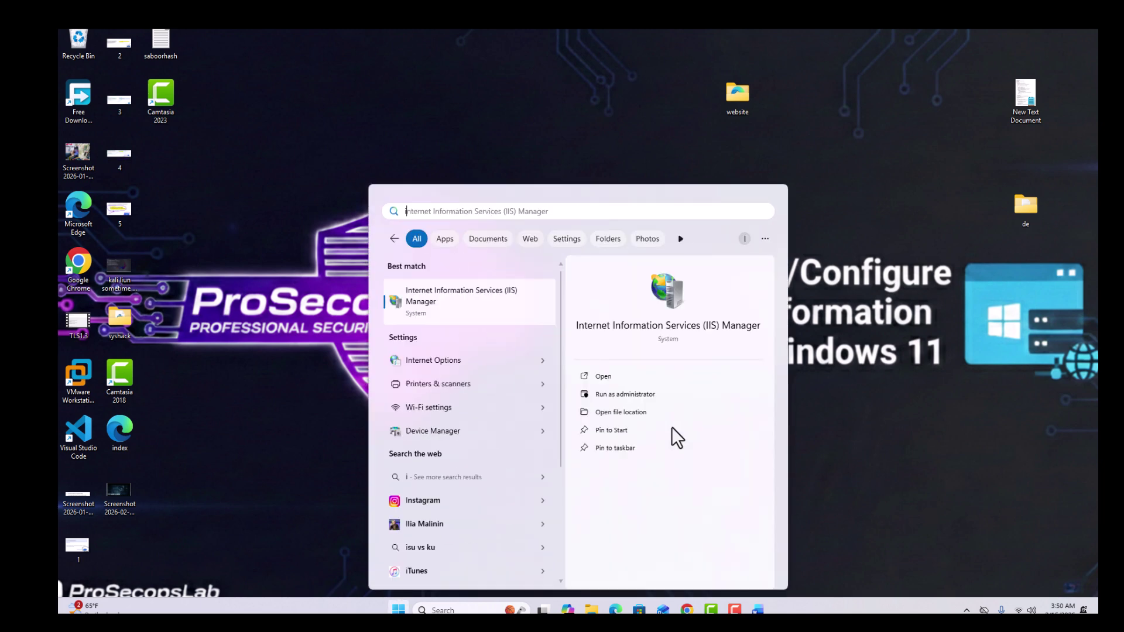
text(is)
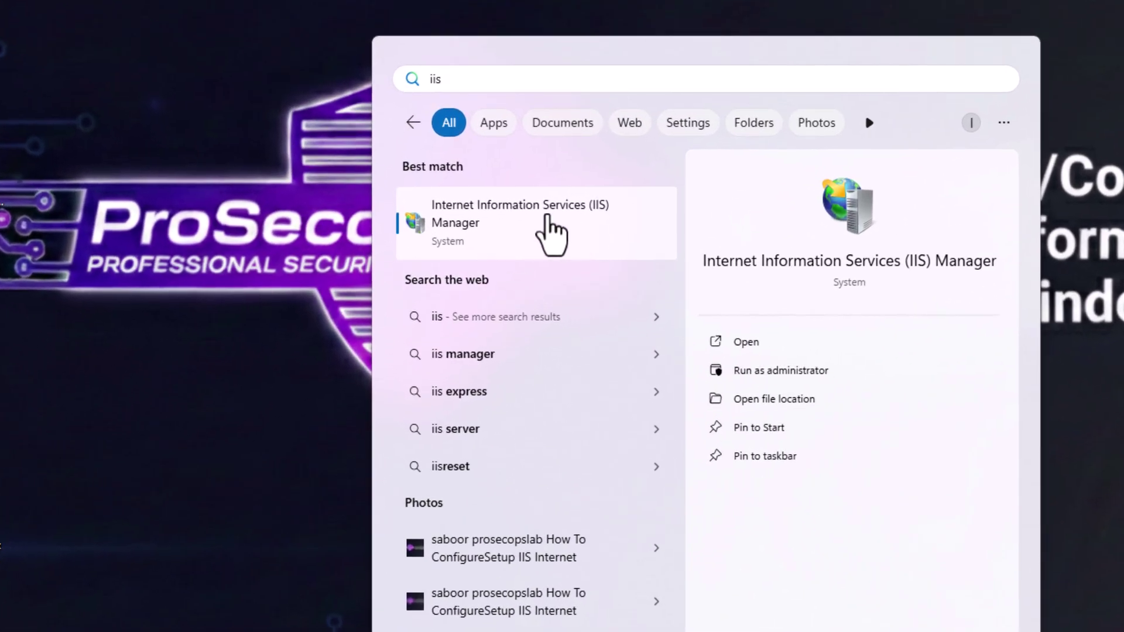
click(548, 218)
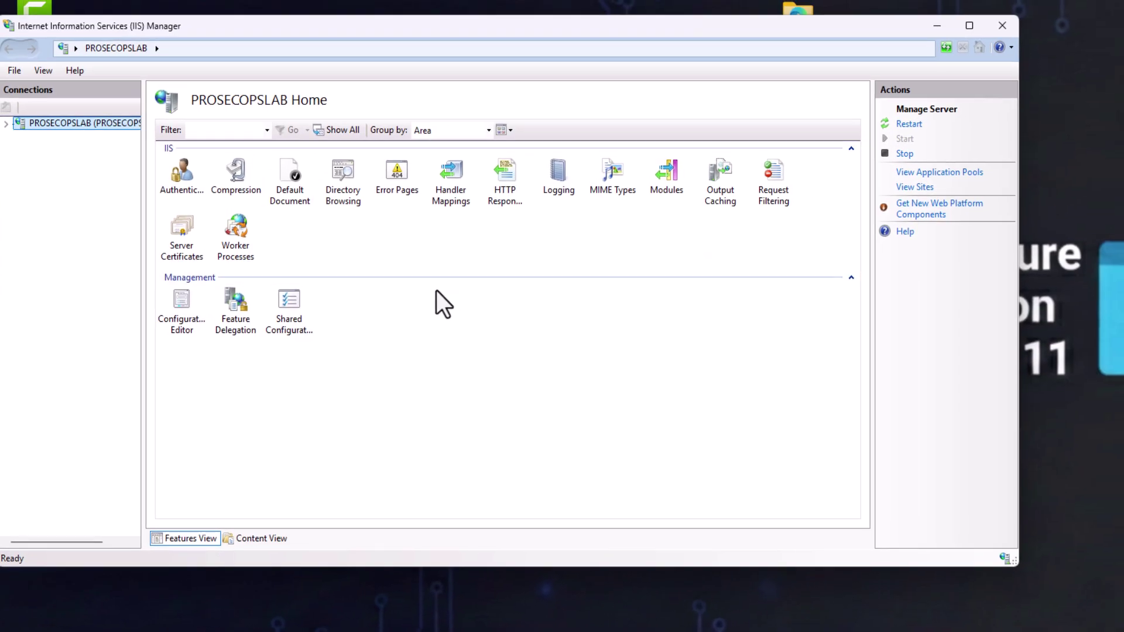
- Expand the PROSECOPSLAB server and its Sites node, and open the Default Web Site home page
click(7, 124)
click(39, 153)
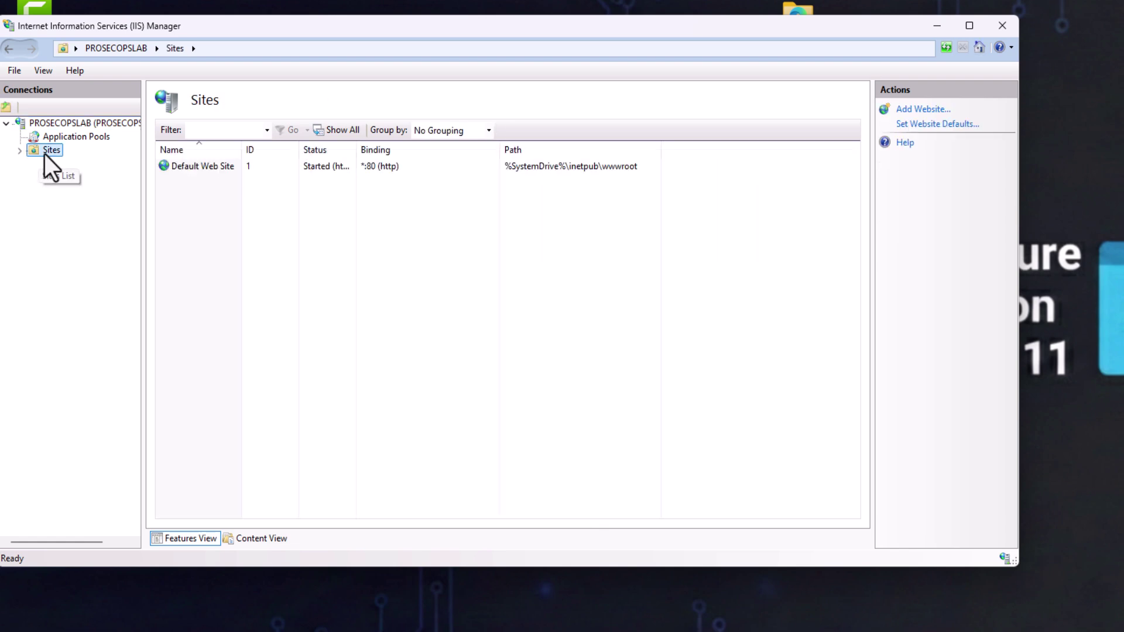
click(20, 151)
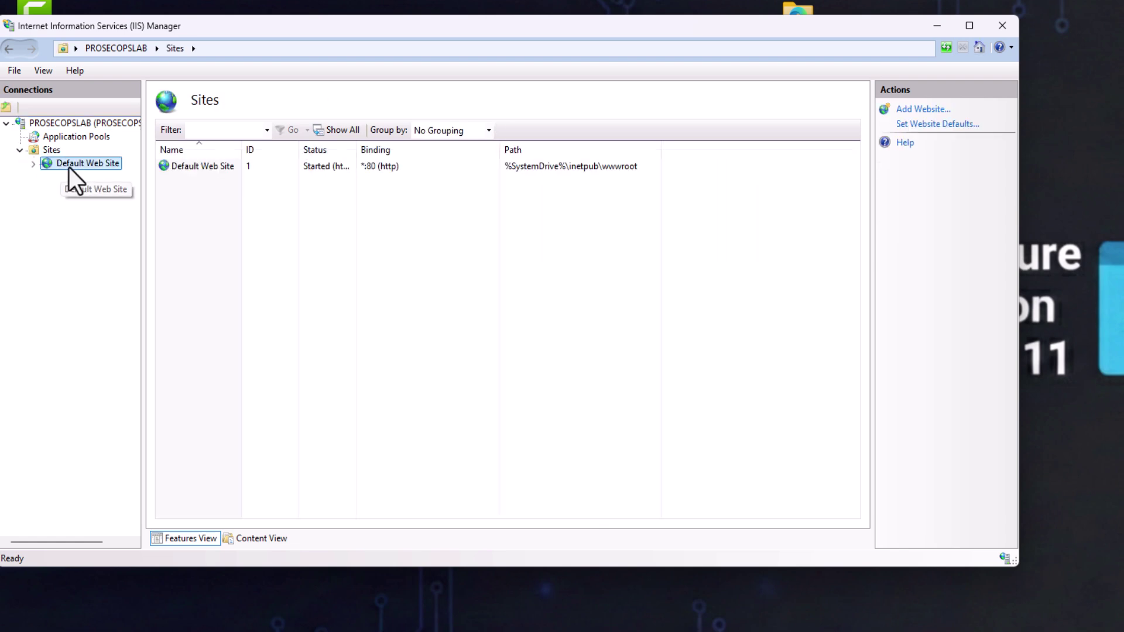
click(69, 167)
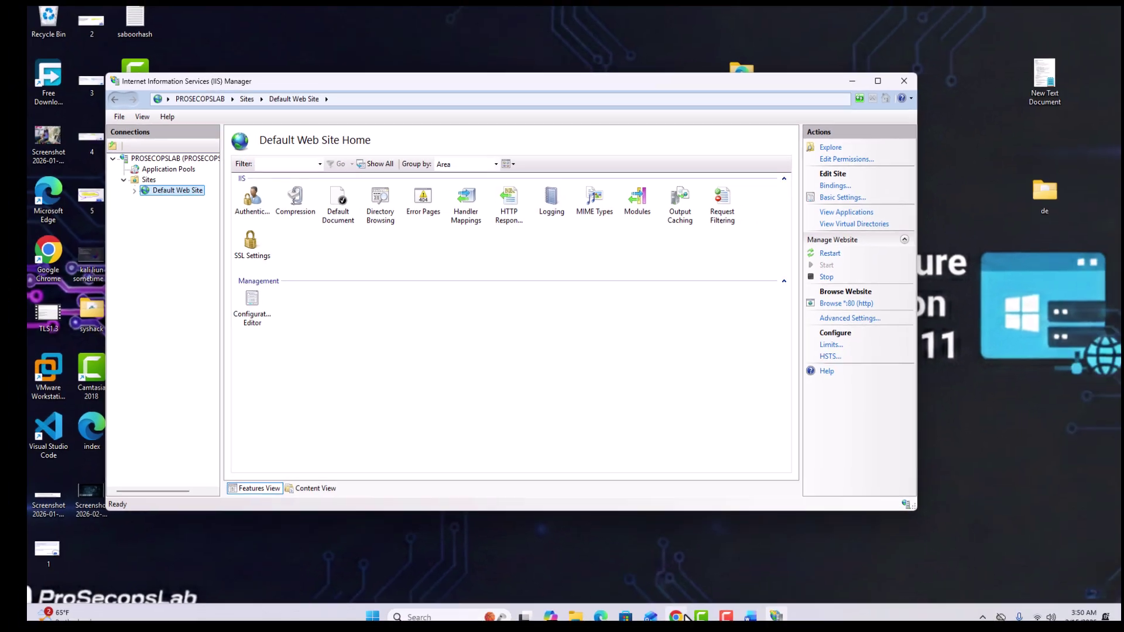
- Switch to Chrome, reload the localhost page to check the IIS site, and minimize the browser
click(682, 616)
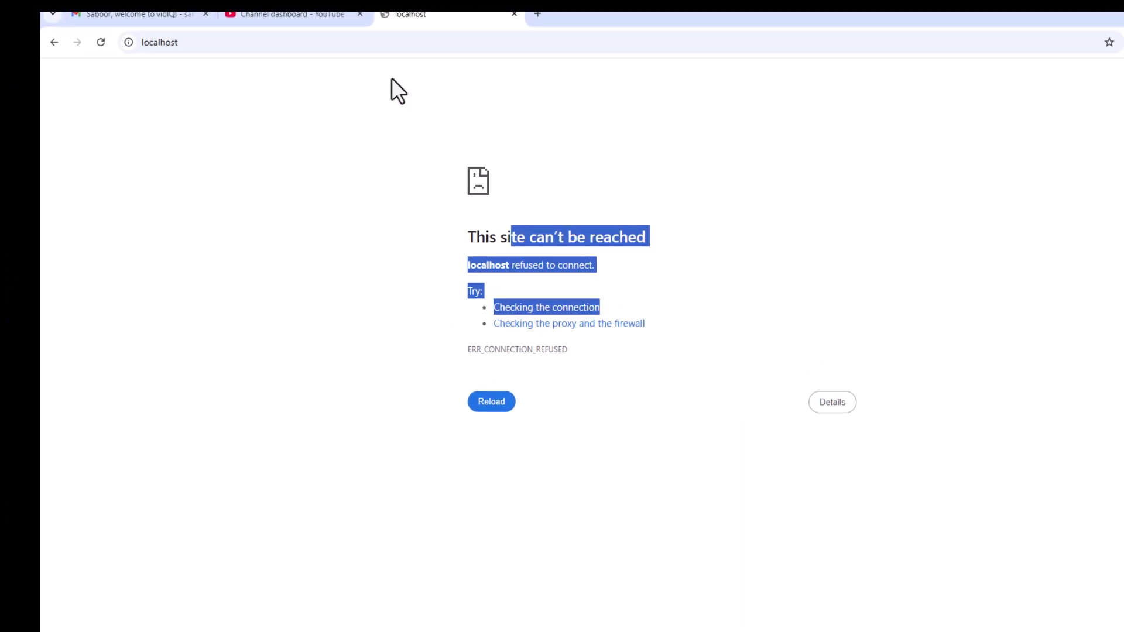
click(179, 78)
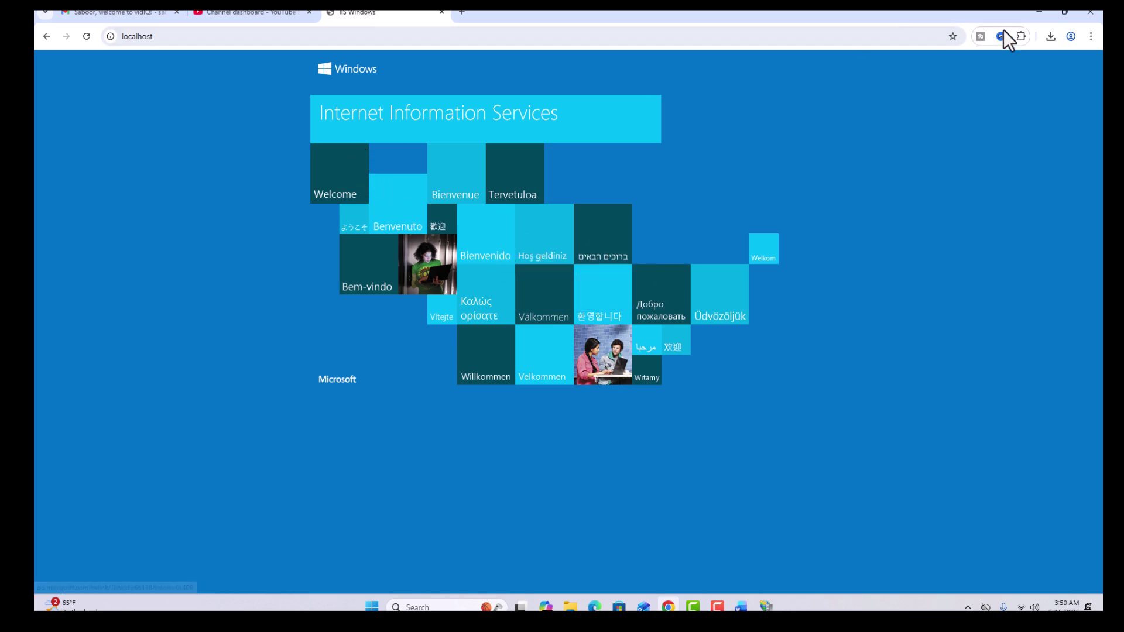
click(1039, 12)
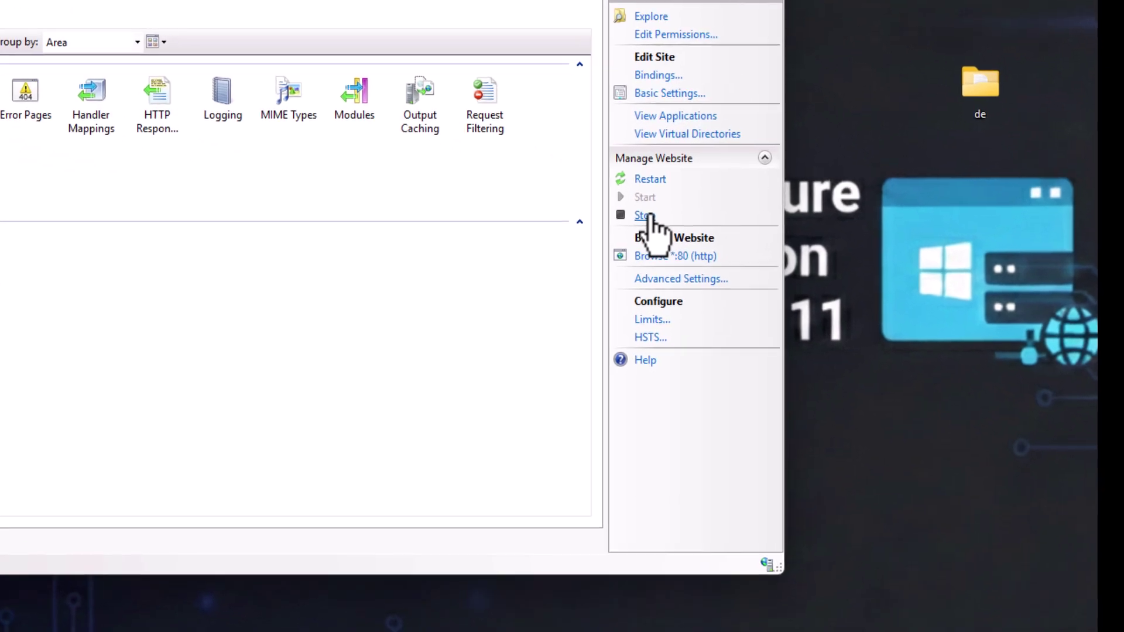
- Stop the Default Web Site in IIS Manager, check localhost in Chrome, and minimize the browser
click(818, 276)
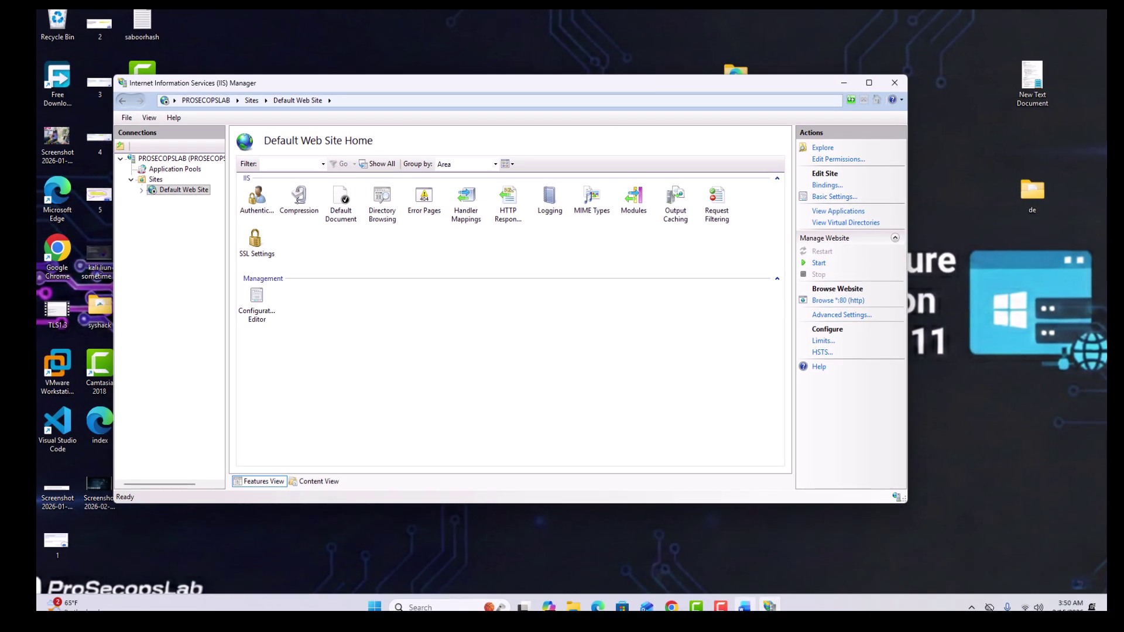
click(672, 607)
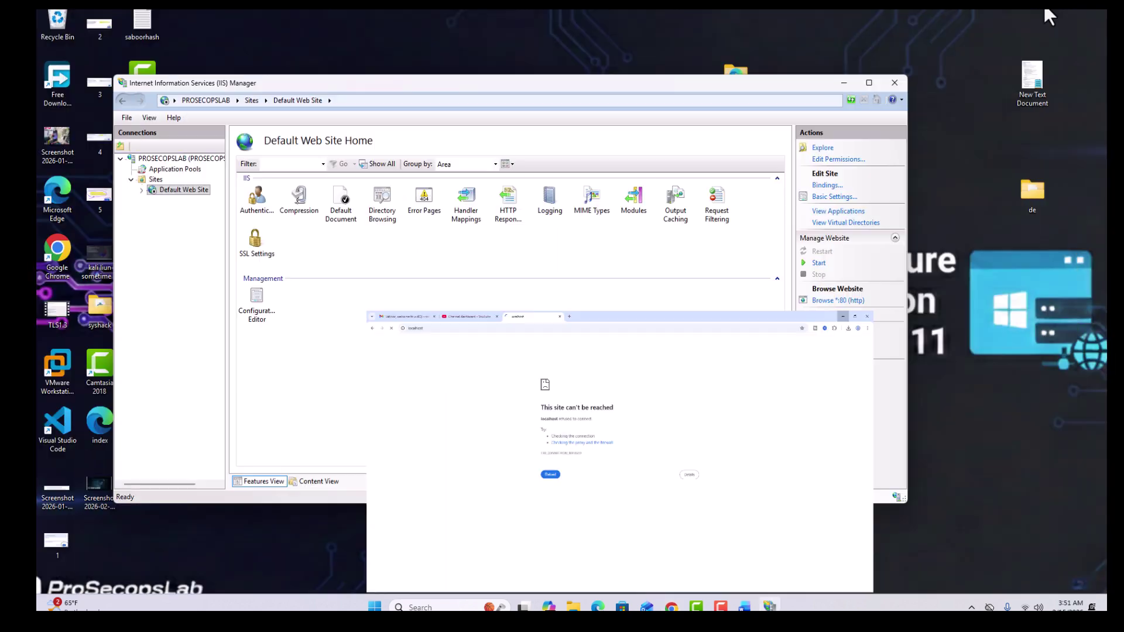
click(1043, 10)
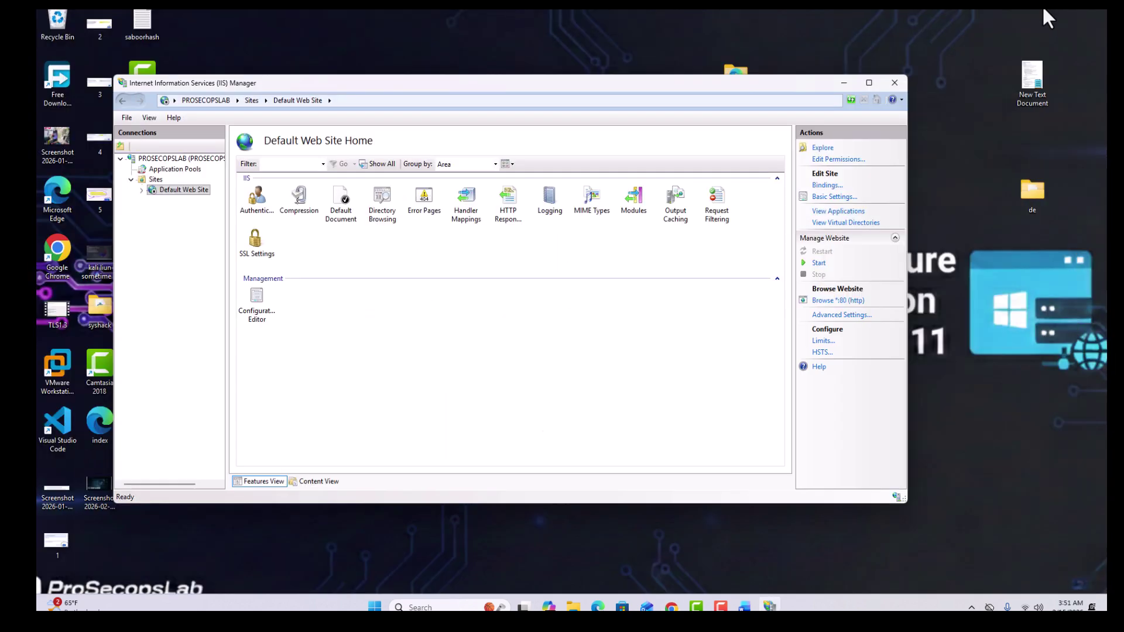
- Start the Default Web Site, reload localhost in Chrome to check it, and minimize the browser
click(819, 263)
click(671, 608)
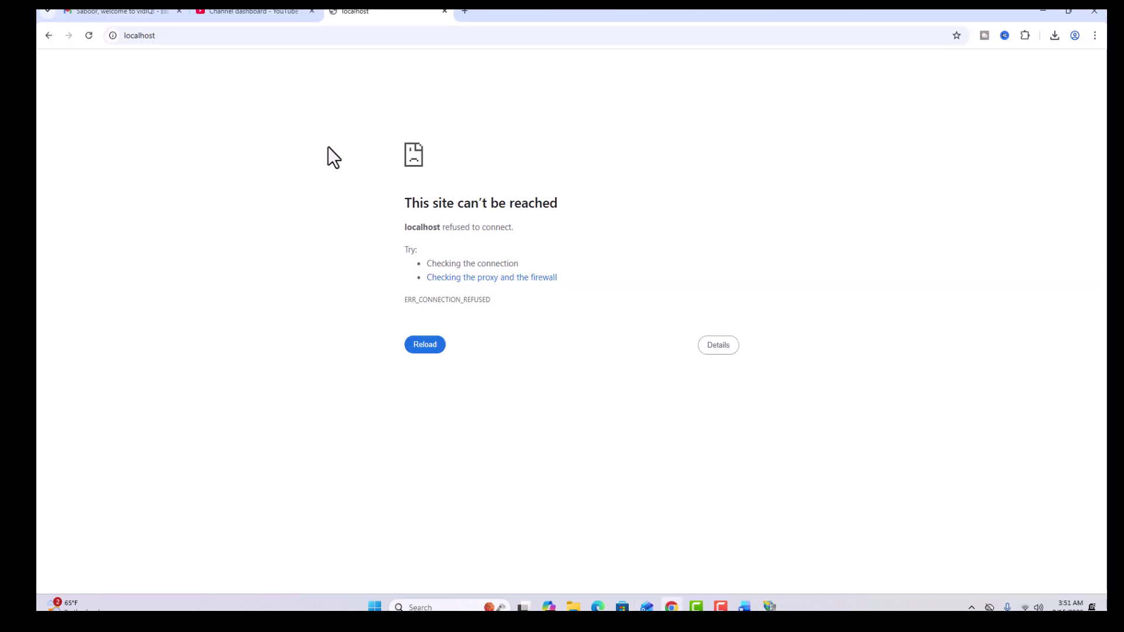
click(92, 37)
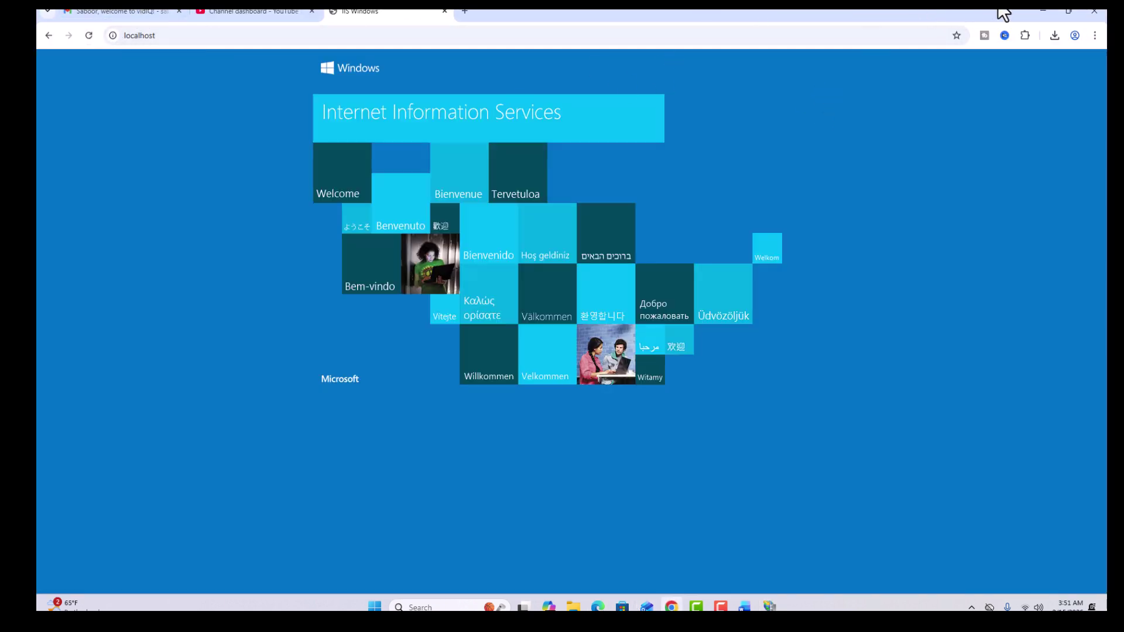
click(1042, 10)
- Copy the index, script.js and style files from the desktop's website folder, and close the folder window
drag(718, 85, 785, 150)
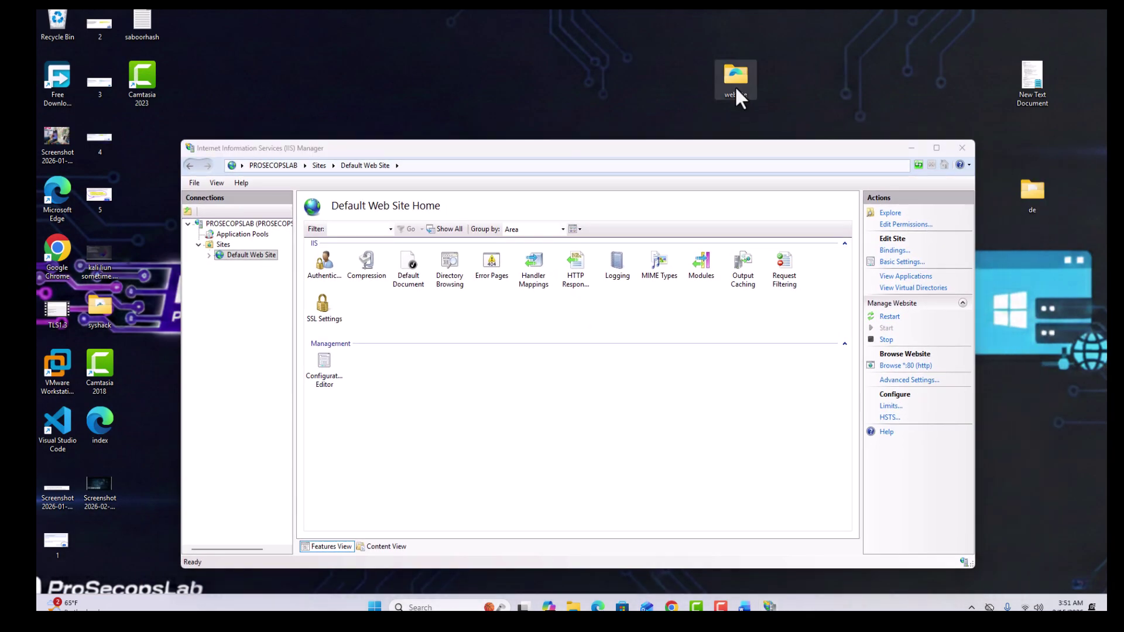
double_click(736, 85)
drag(498, 265, 354, 181)
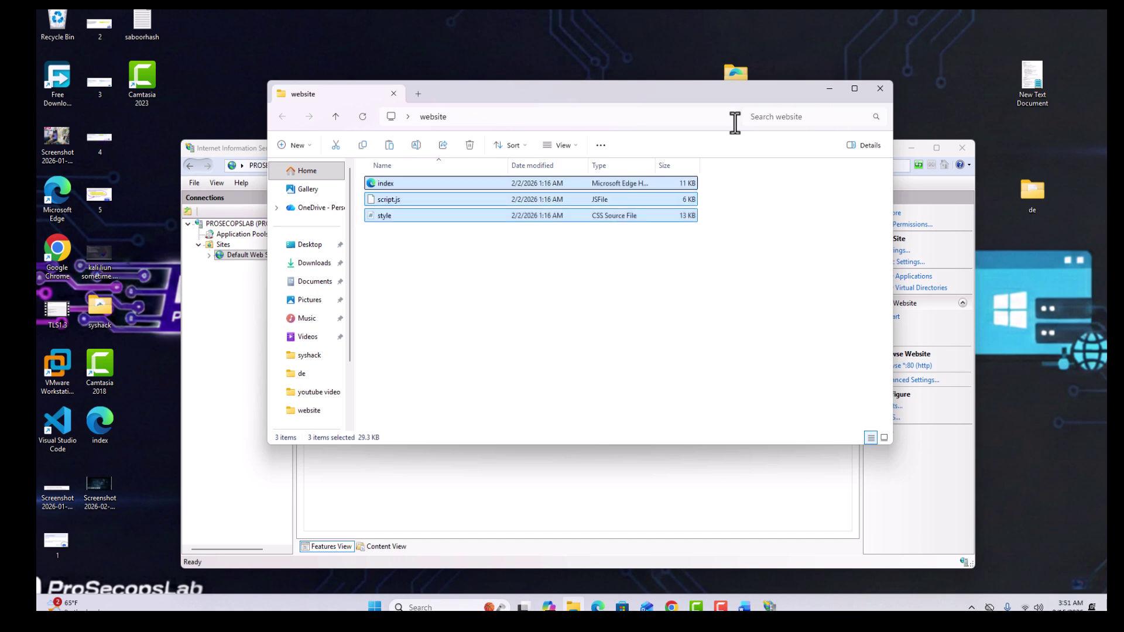
click(880, 89)
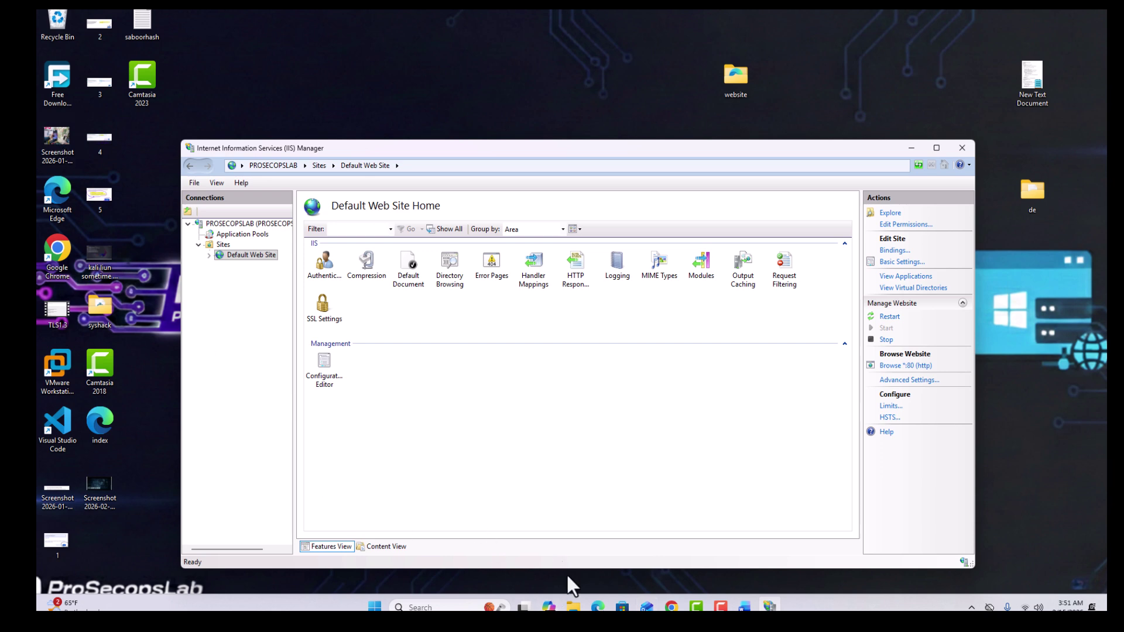
- Open File Explorer and go to the wwwroot folder inside inetpub on Local Disk (C:)
click(573, 606)
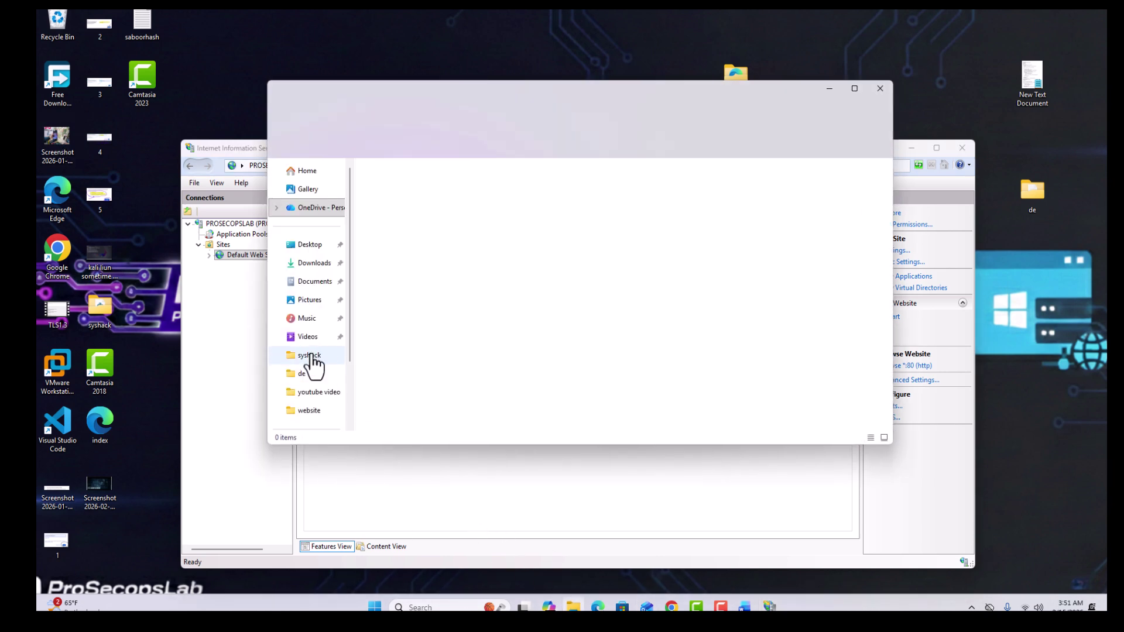
scroll(306, 334, down, 1)
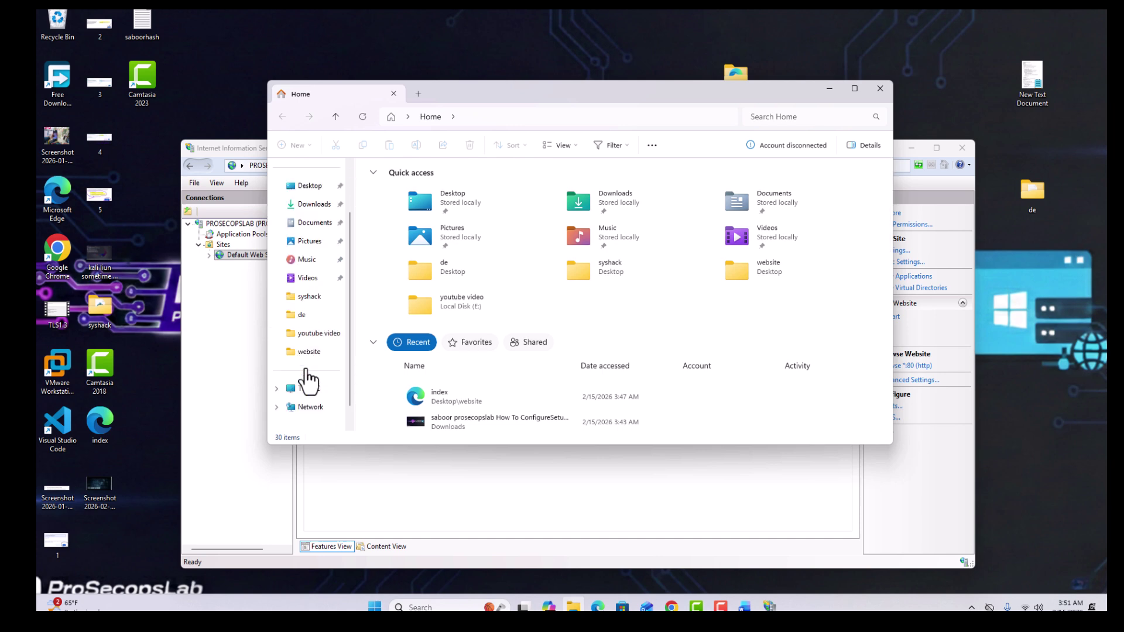
click(308, 388)
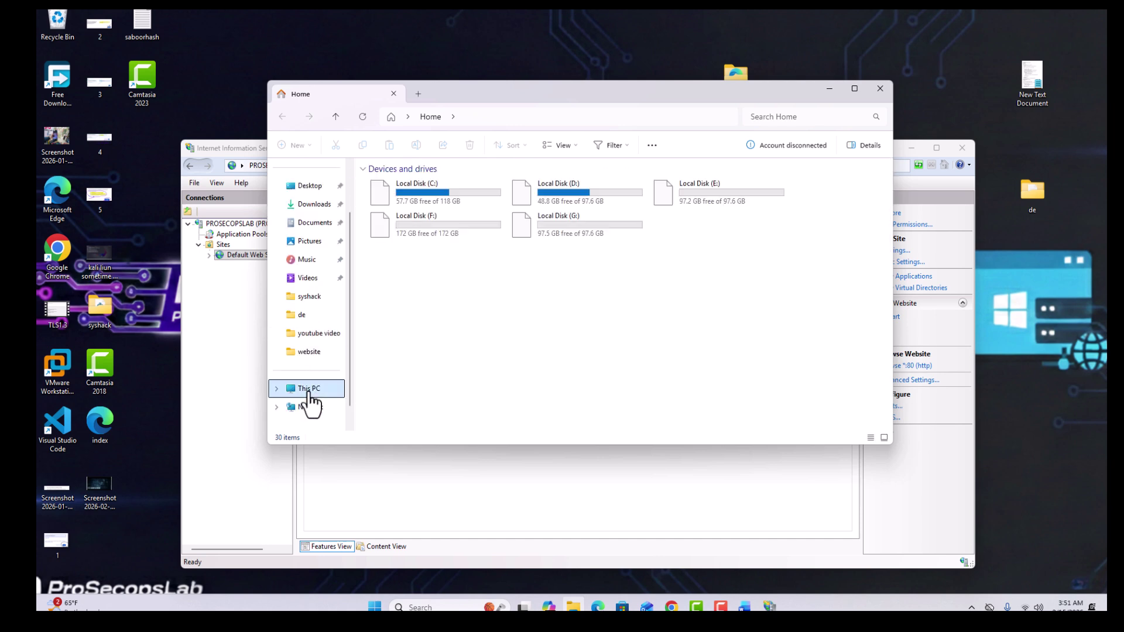
double_click(430, 195)
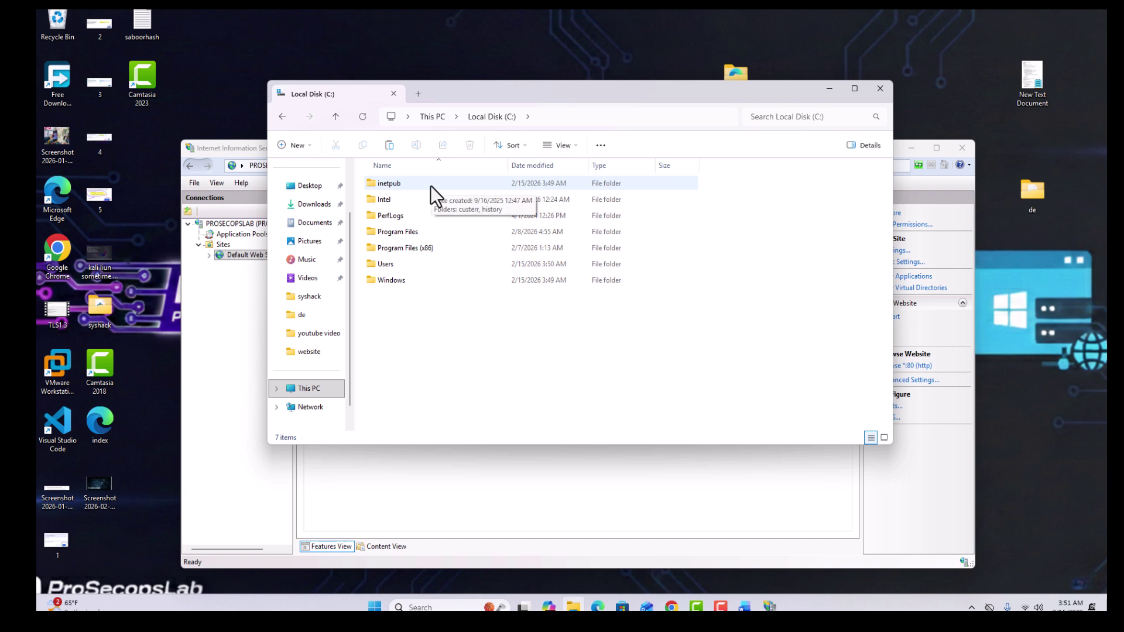
double_click(391, 186)
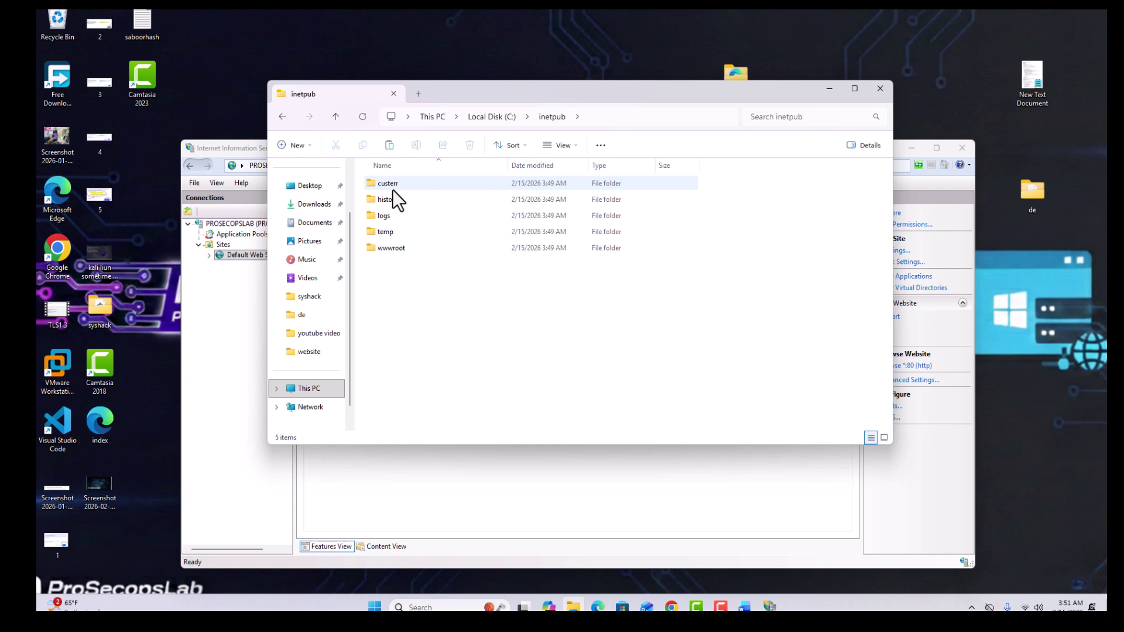
double_click(399, 252)
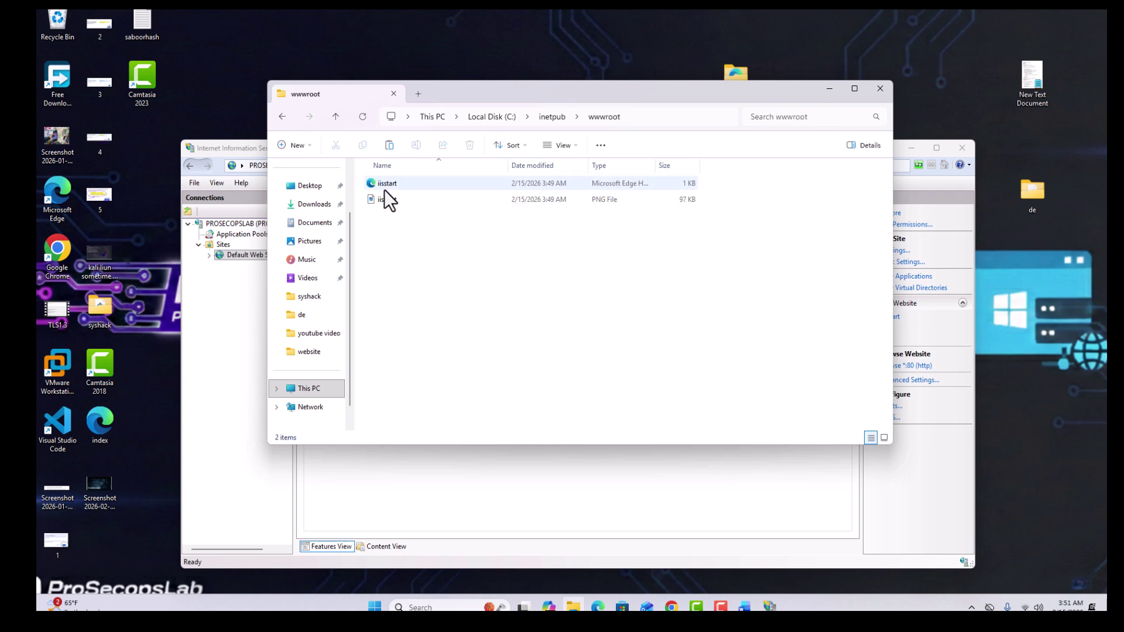
- Create a folder named "tesy" in wwwroot, granting the requested administrator permission
right_click(395, 233)
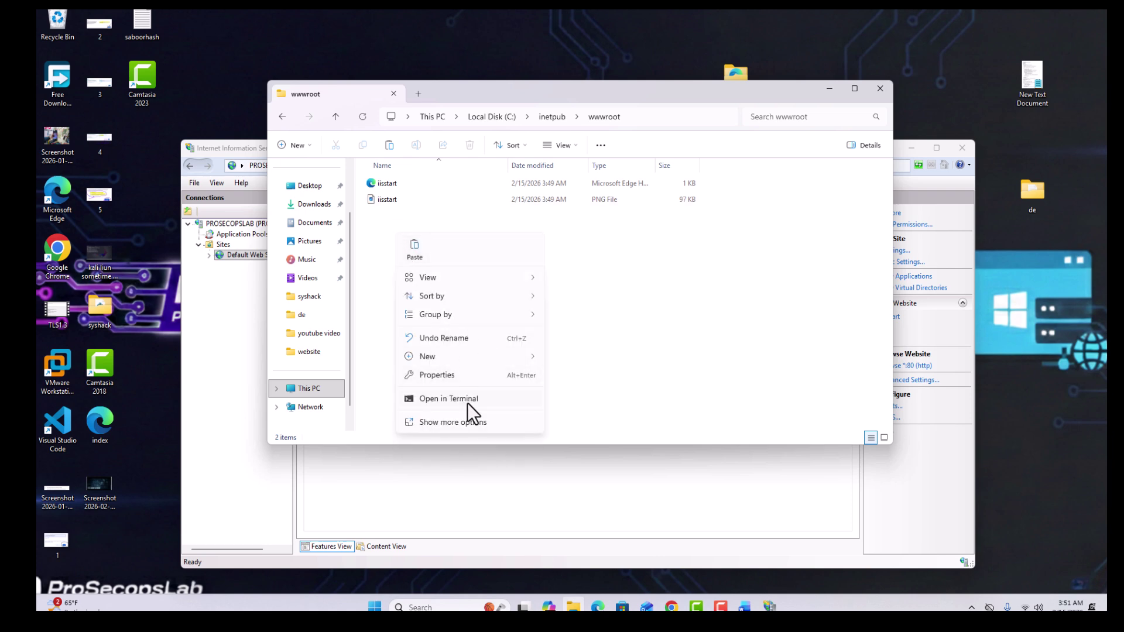
mouse_move(484, 361)
click(564, 364)
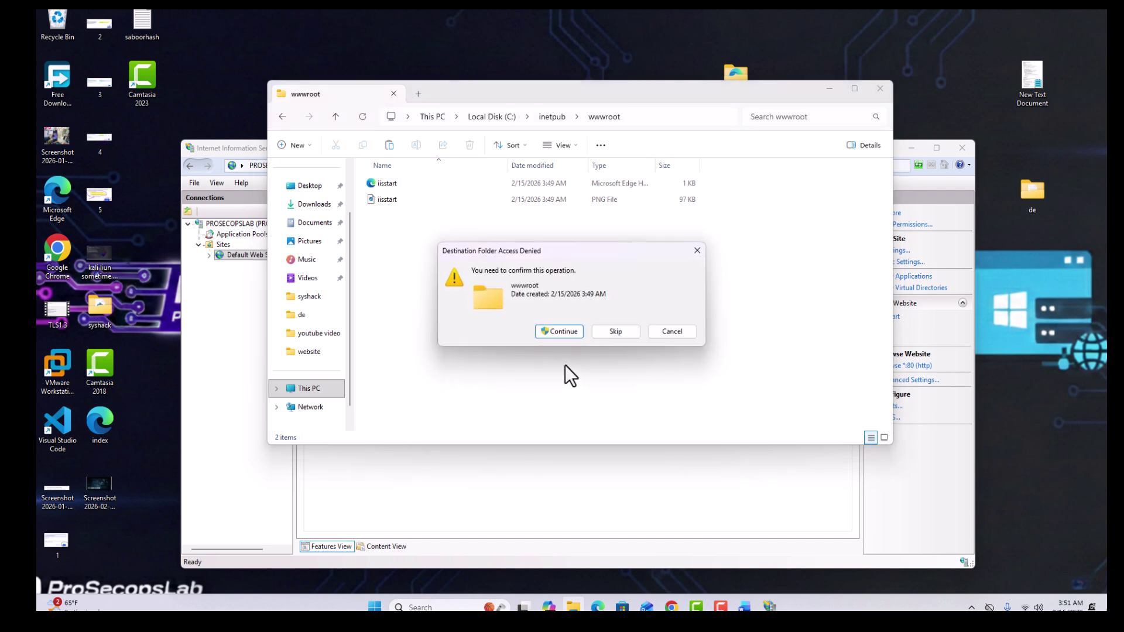
click(574, 331)
text(tesy)
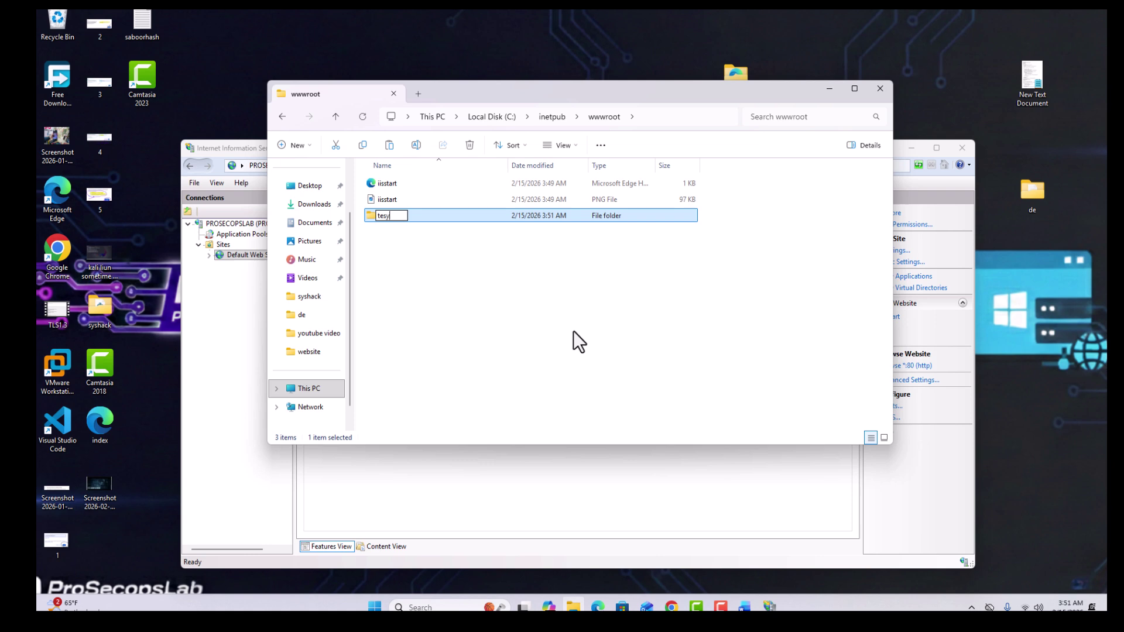
click(494, 280)
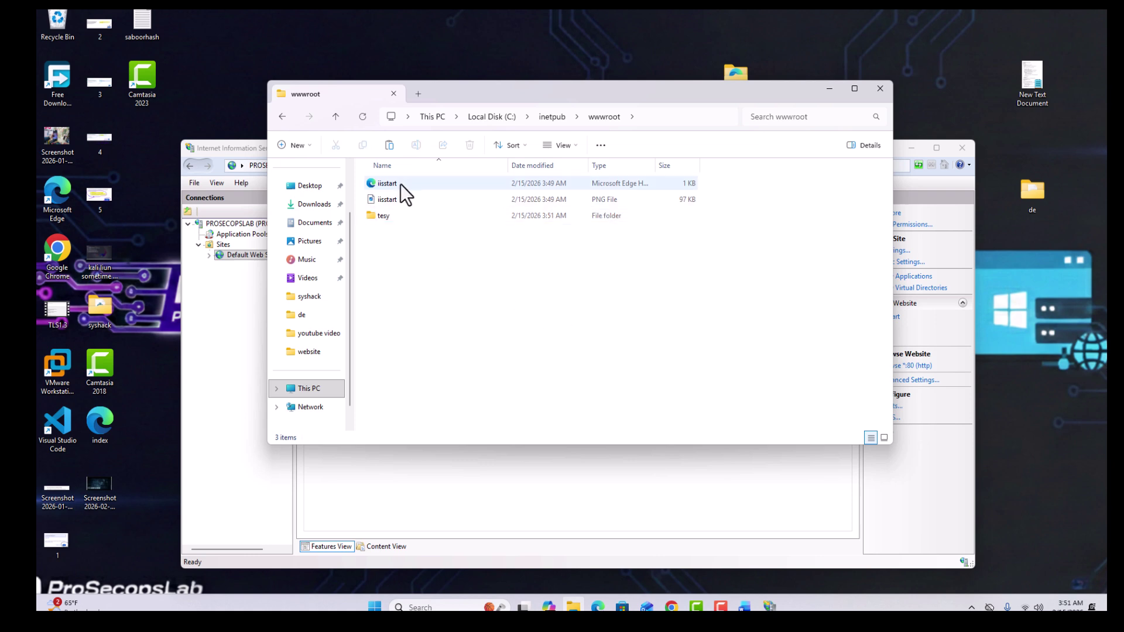
- Move the iisstart image and the iisstart HTML page into the tesy folder, granting administrator permission
drag(392, 202, 384, 218)
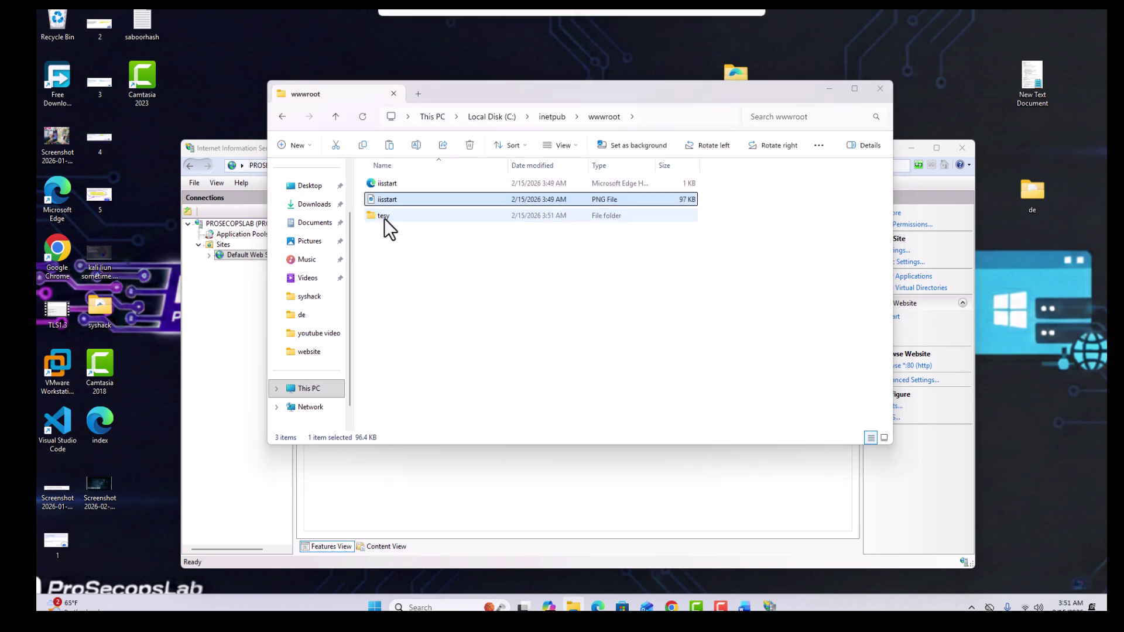
click(289, 223)
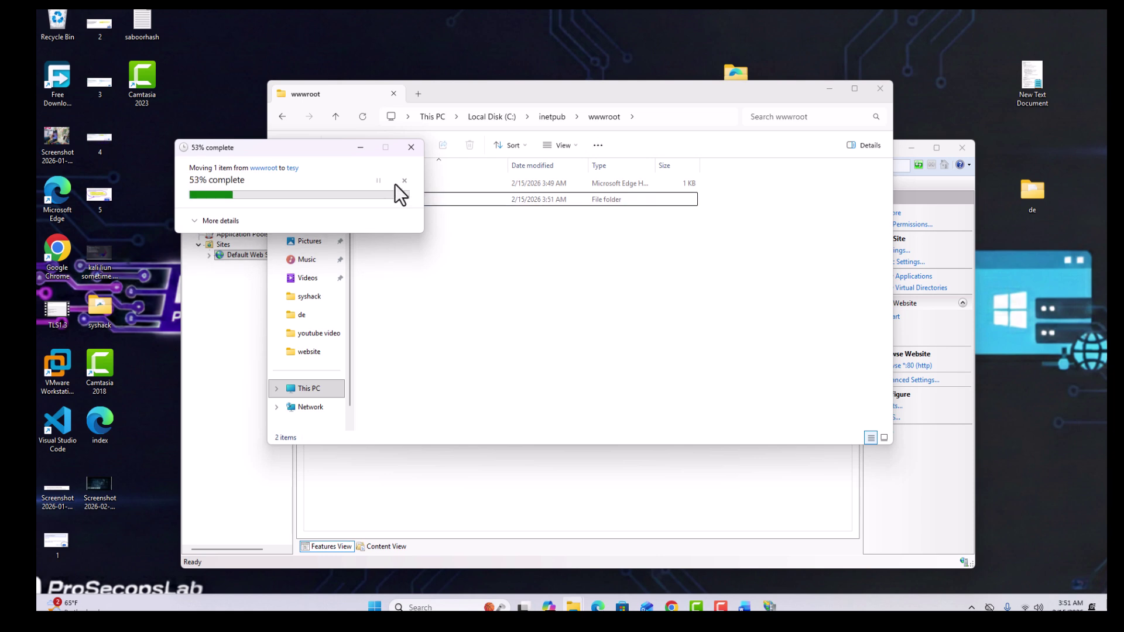
drag(393, 182, 387, 201)
click(540, 226)
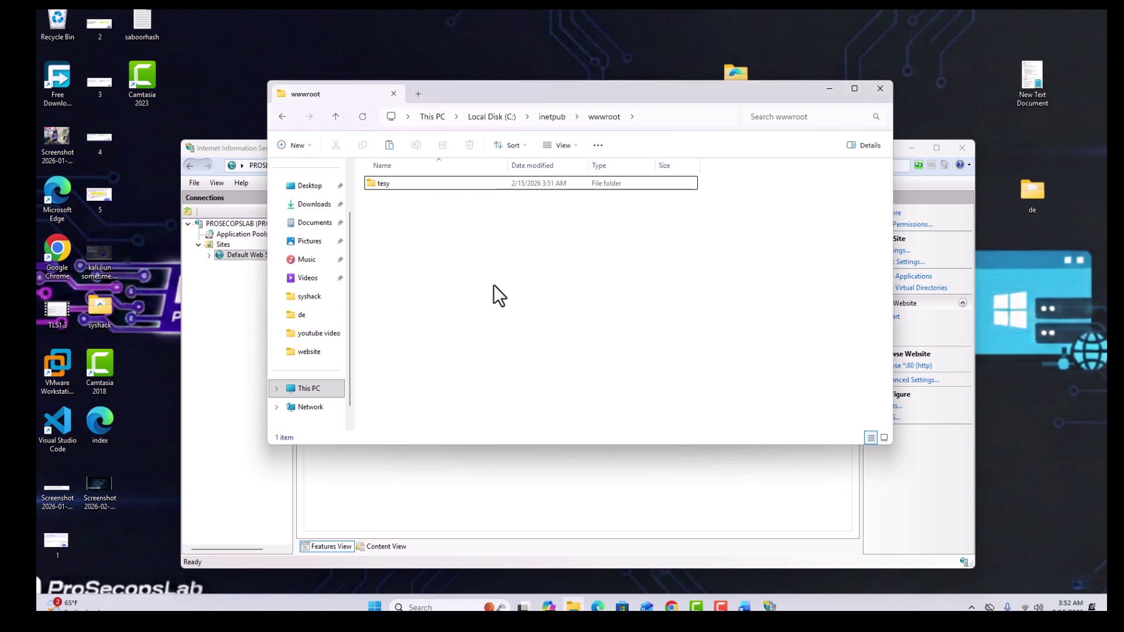
- Paste the copied website files into wwwroot, granting administrator permission for the copy
key(ctrl+v)
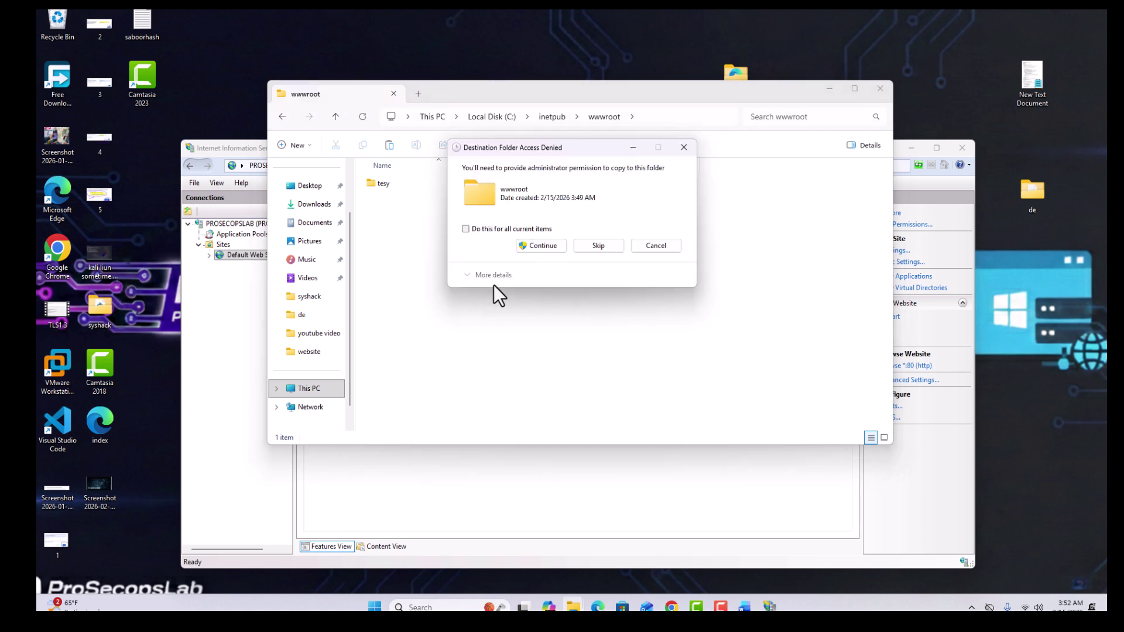
click(536, 245)
click(543, 251)
click(543, 251)
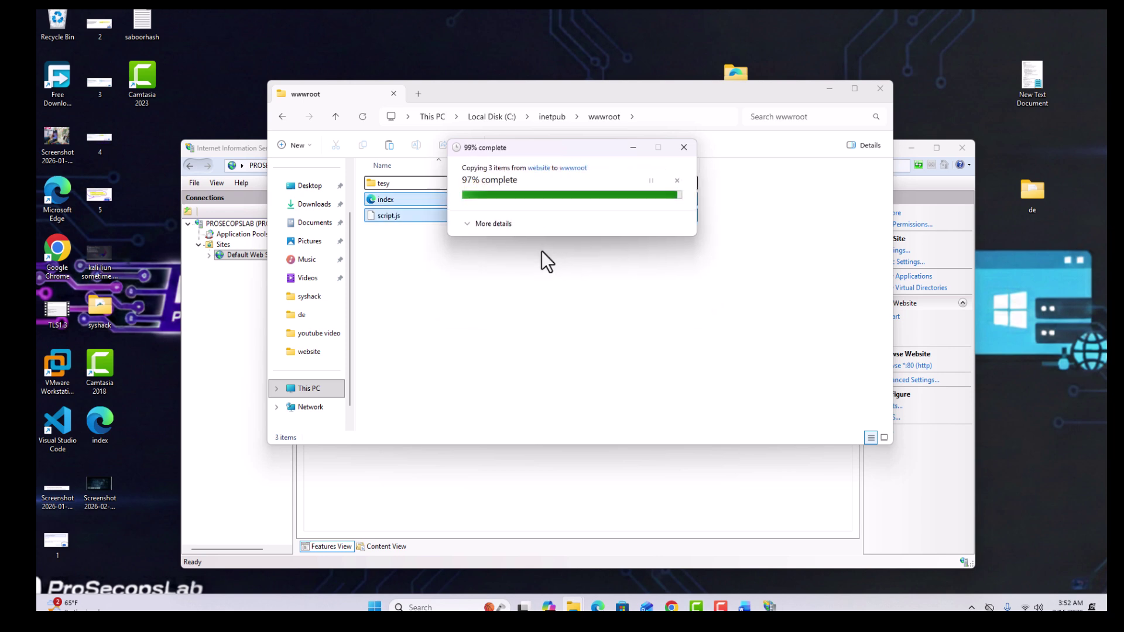
right_click(541, 260)
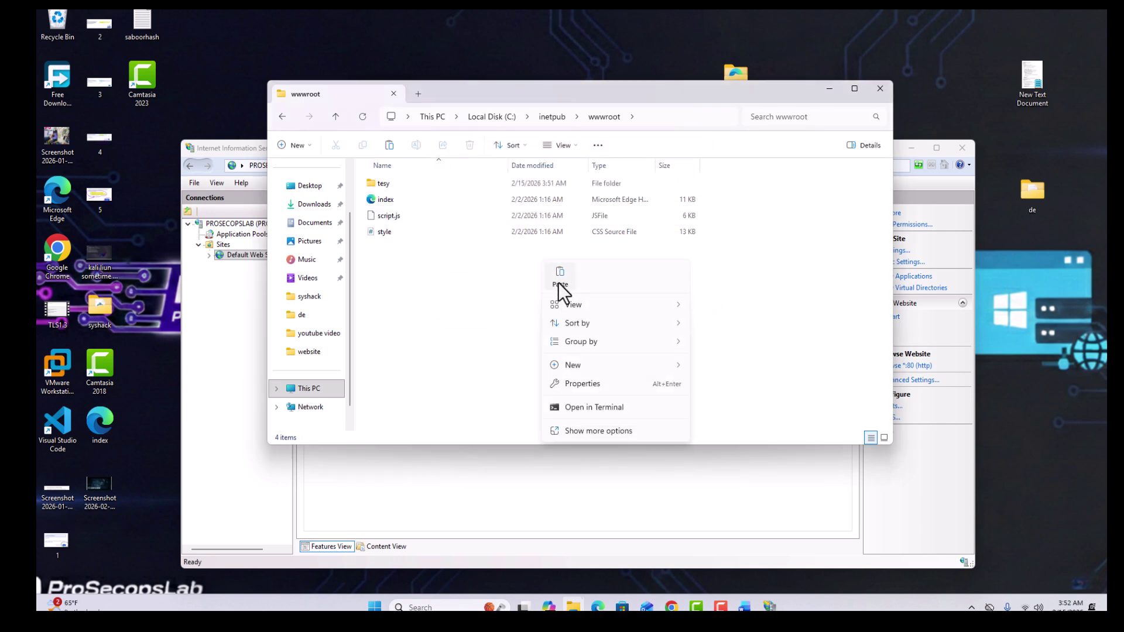
click(496, 348)
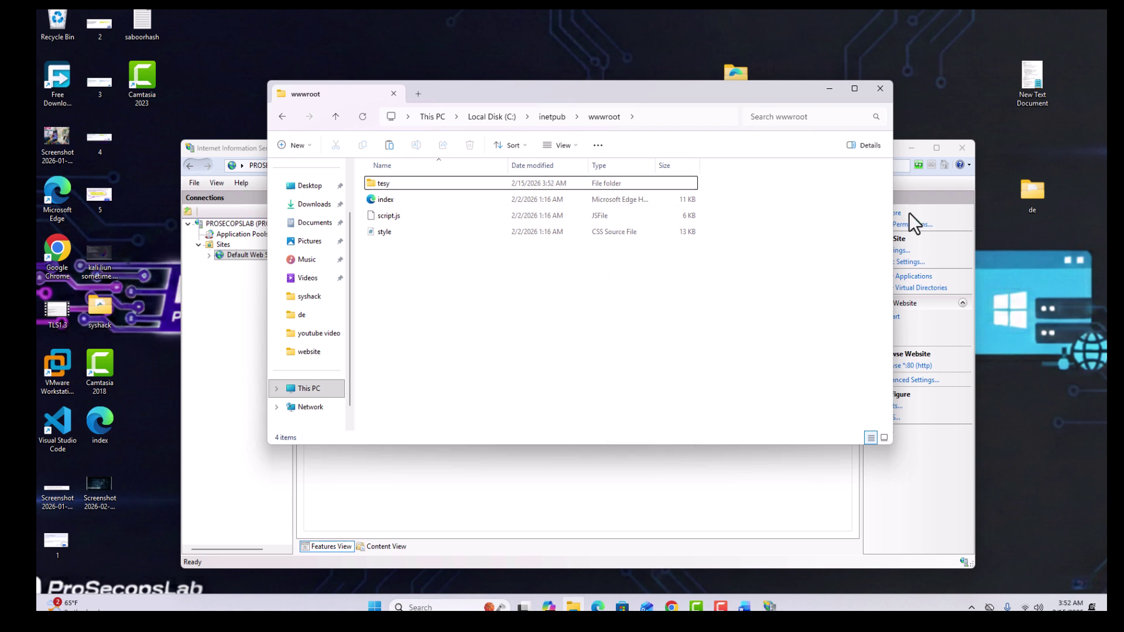
- Switch to Chrome, reload localhost to check the copied website, and select the page address
click(931, 207)
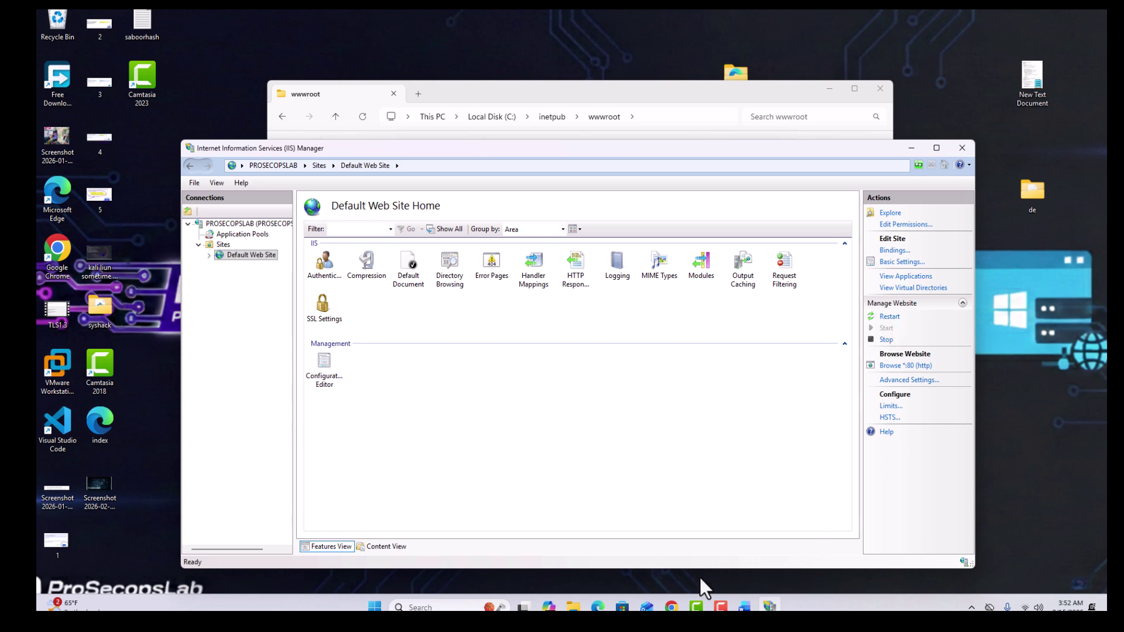
click(672, 606)
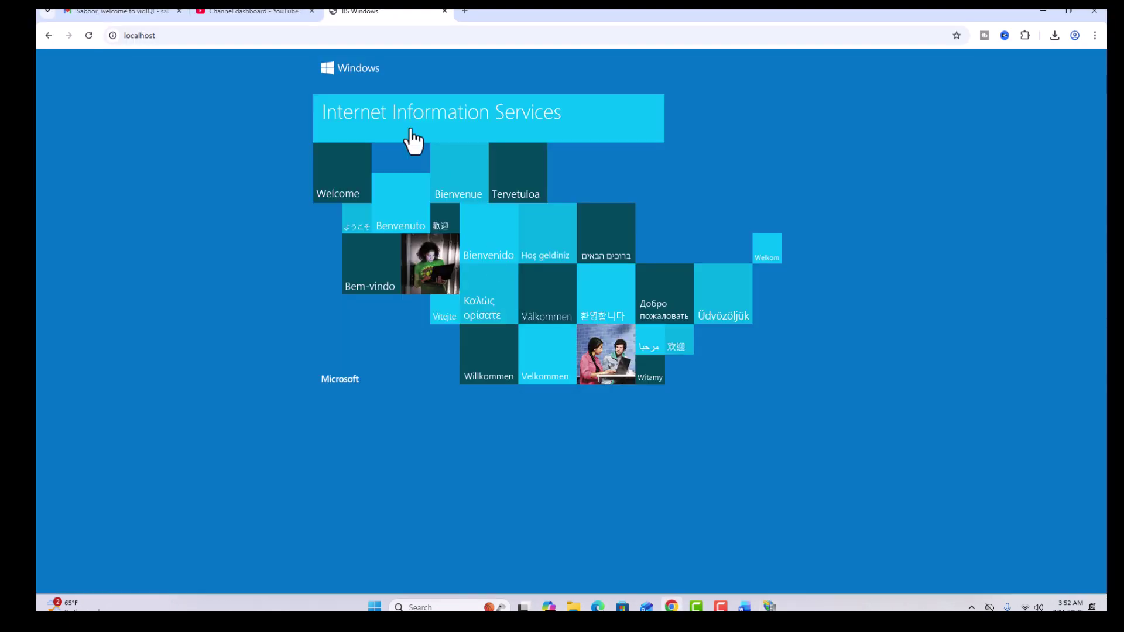
click(92, 36)
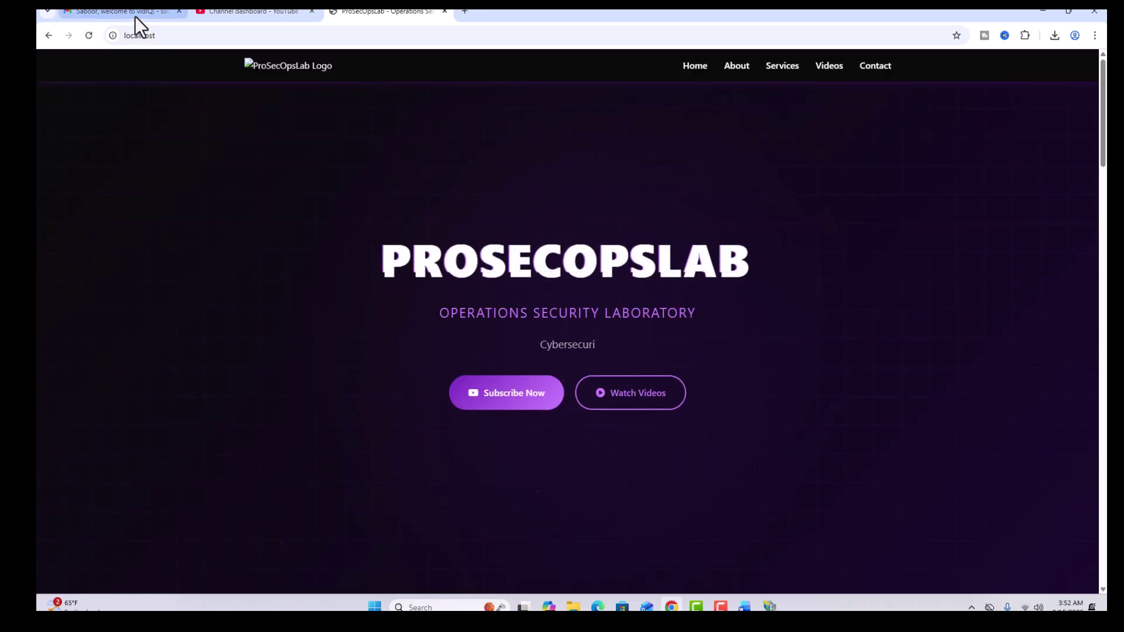
click(159, 40)
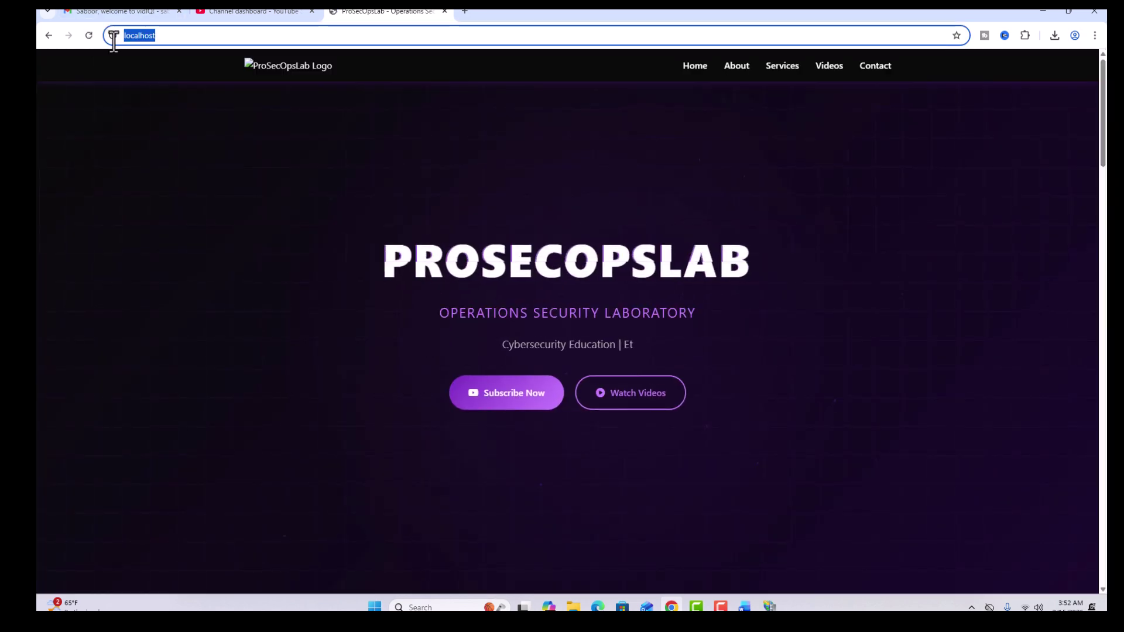
- View the website's About, Services, Videos and Contact sections, and return to the About section
click(788, 88)
click(738, 69)
click(772, 82)
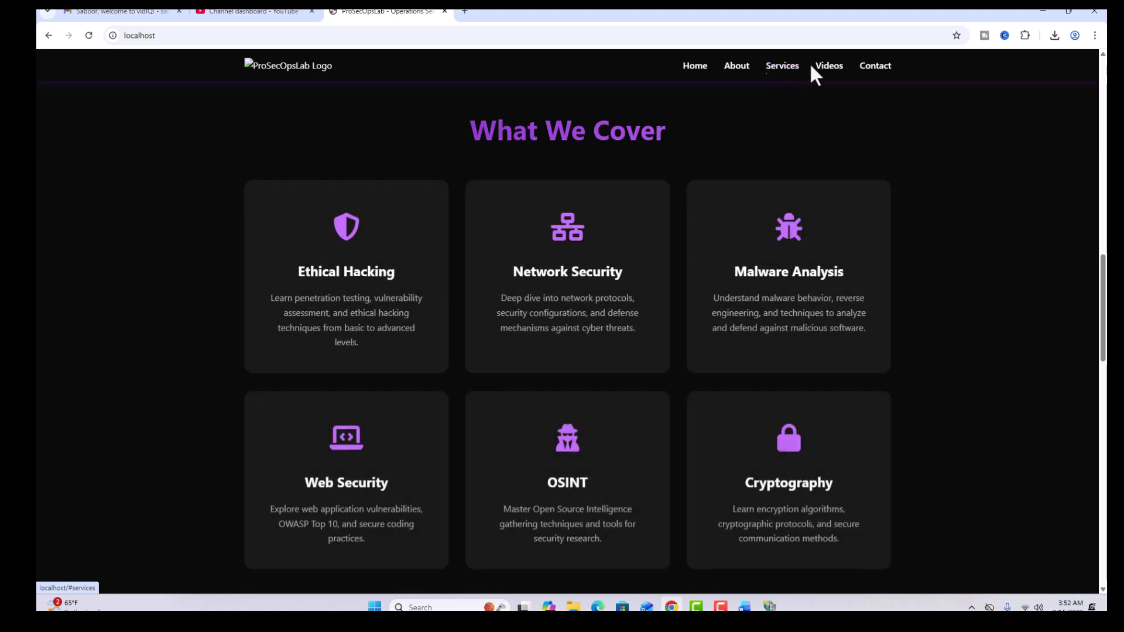
click(825, 72)
click(867, 74)
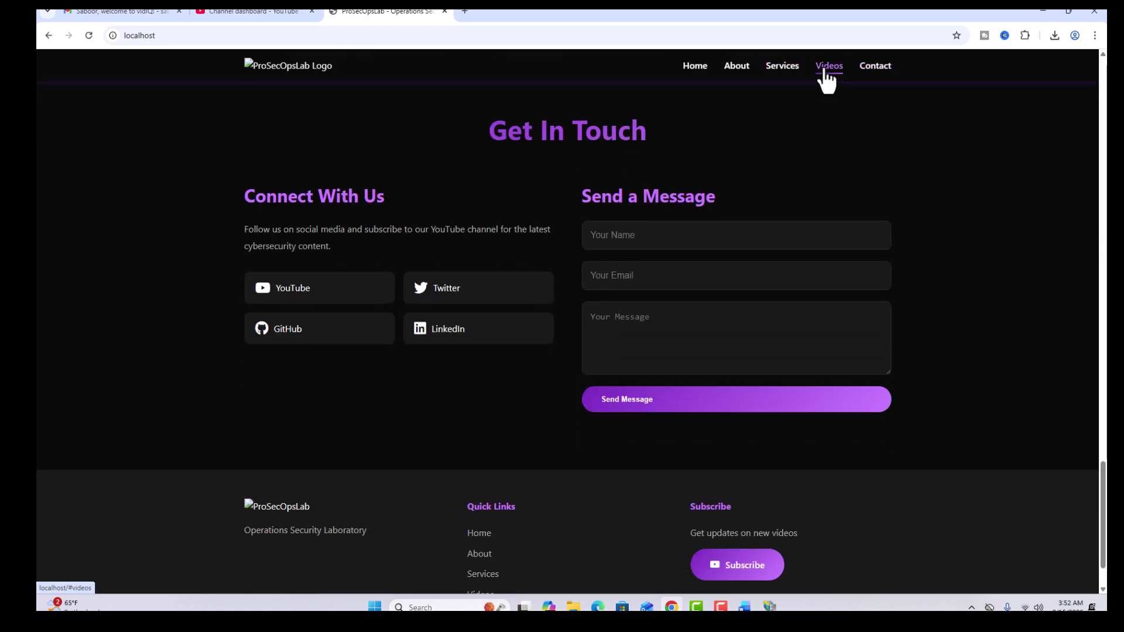
click(739, 65)
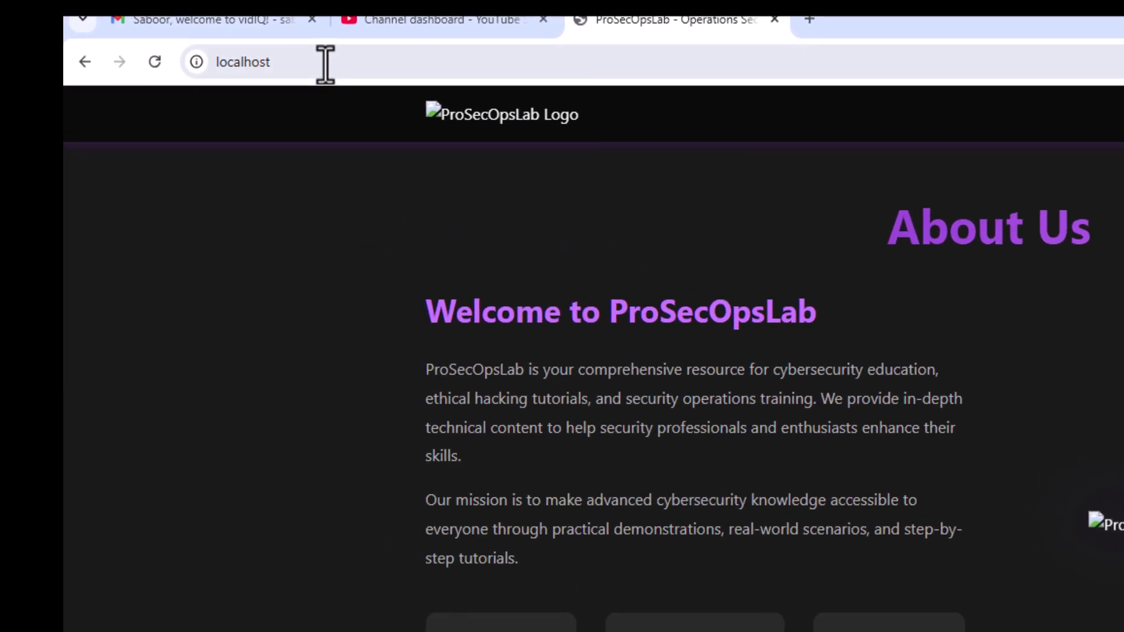
- Leave the localhost page in Chrome and bring the wwwroot folder window to the front
drag(188, 35, 136, 32)
drag(239, 52, 220, 62)
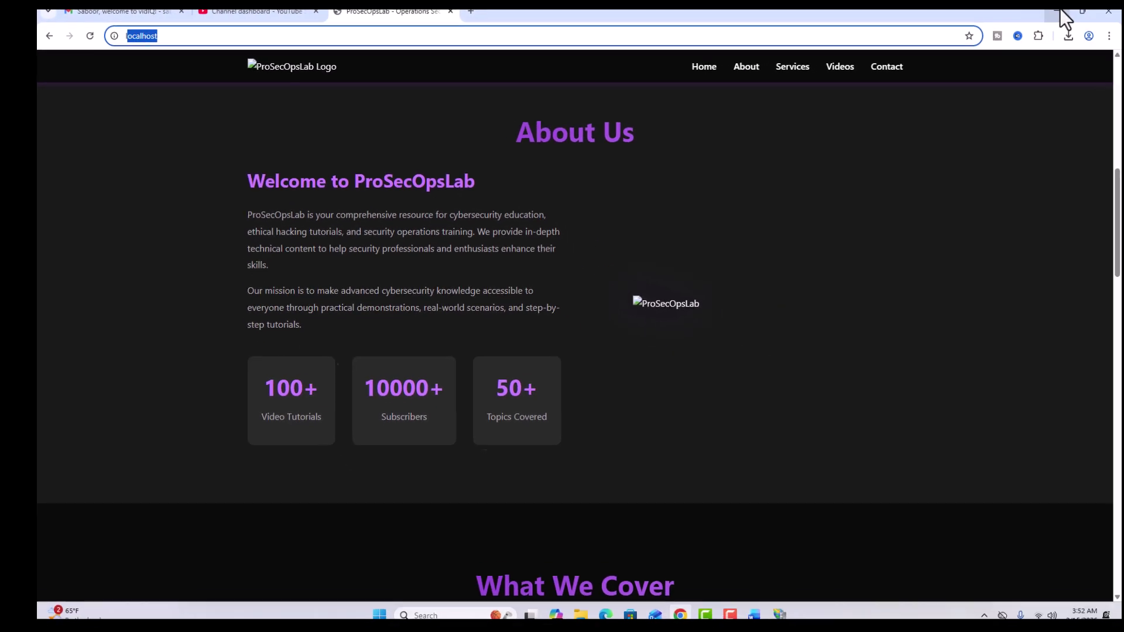
click(1059, 12)
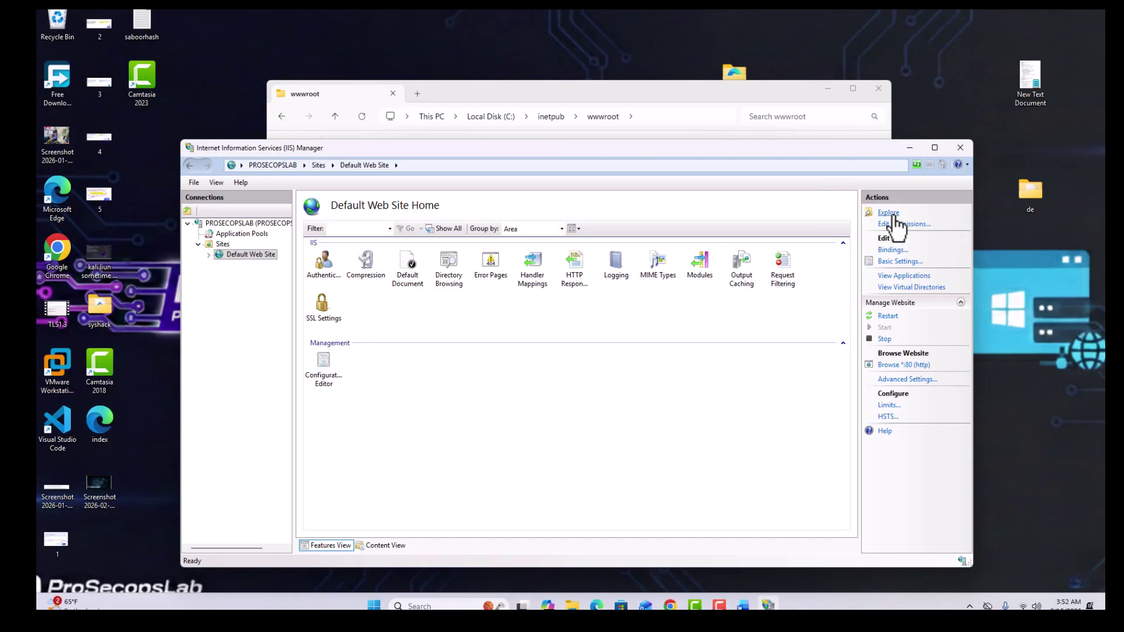
mouse_move(557, 157)
mouse_down()
mouse_move(626, 127)
mouse_move(607, 109)
mouse_move(575, 165)
mouse_up()
click(603, 96)
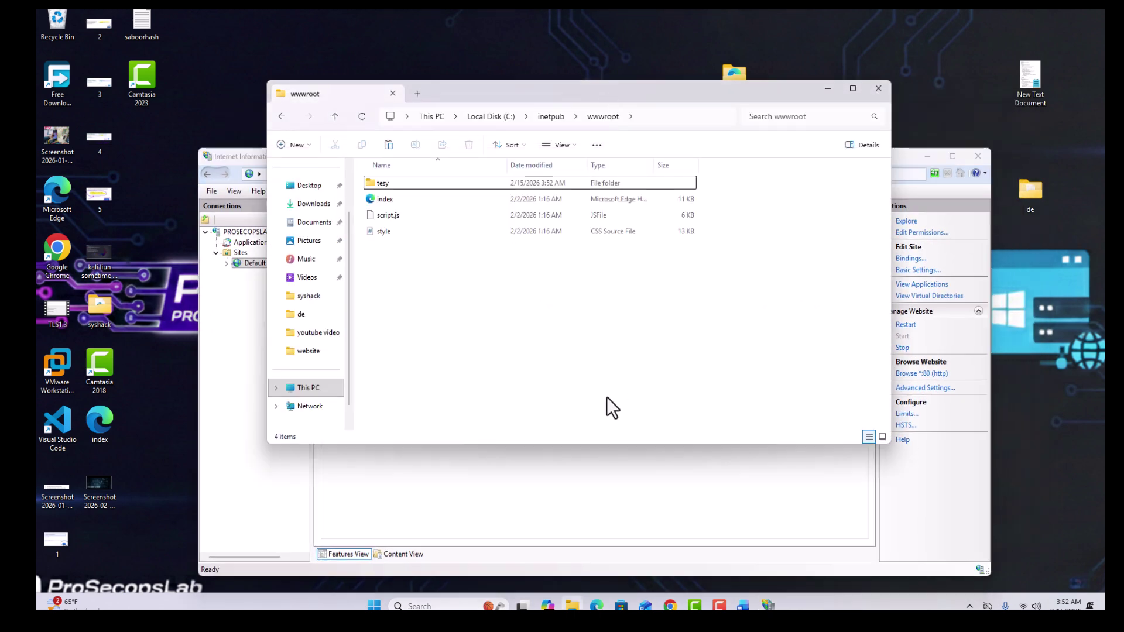
- Create a folder named pro inside wwwroot, granting administrator permission
drag(445, 290, 433, 319)
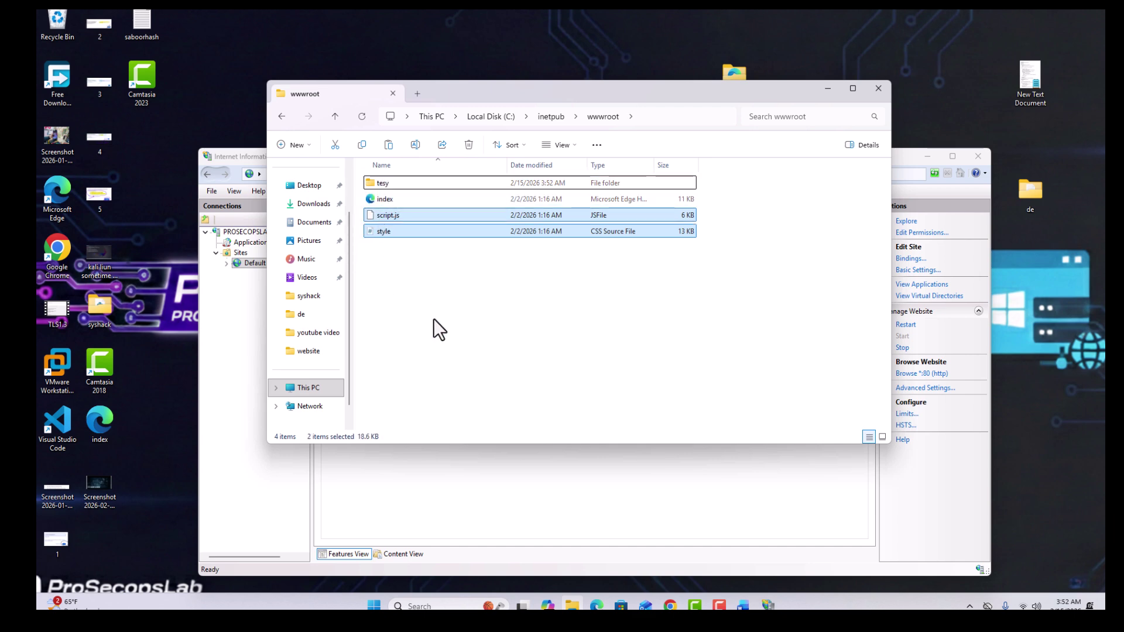
click(433, 319)
right_click(433, 318)
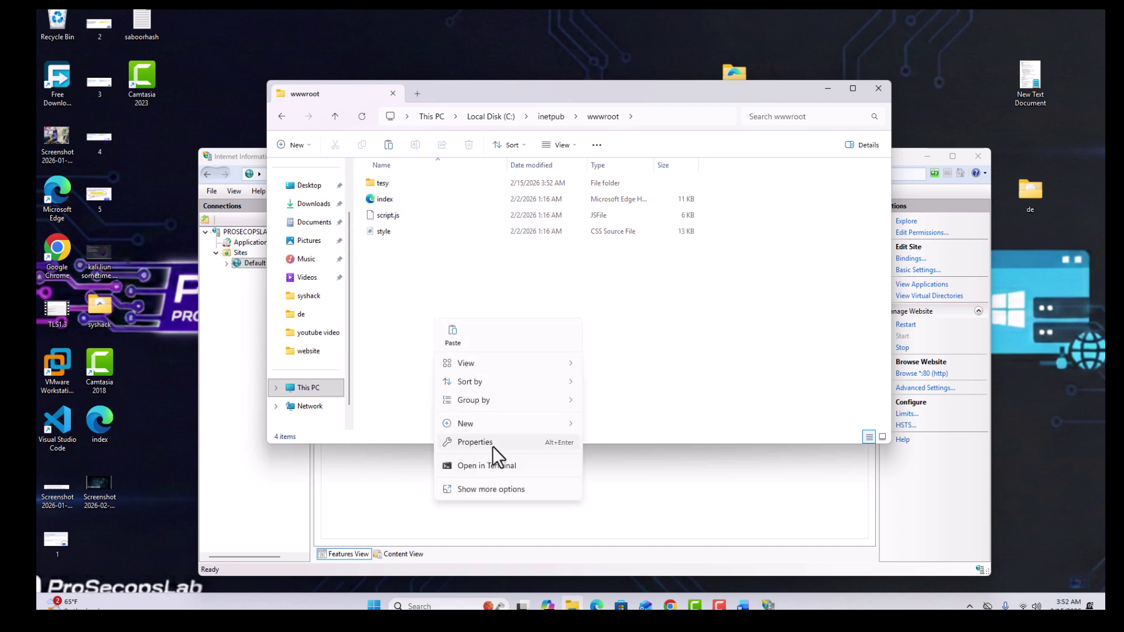
mouse_move(532, 430)
click(610, 431)
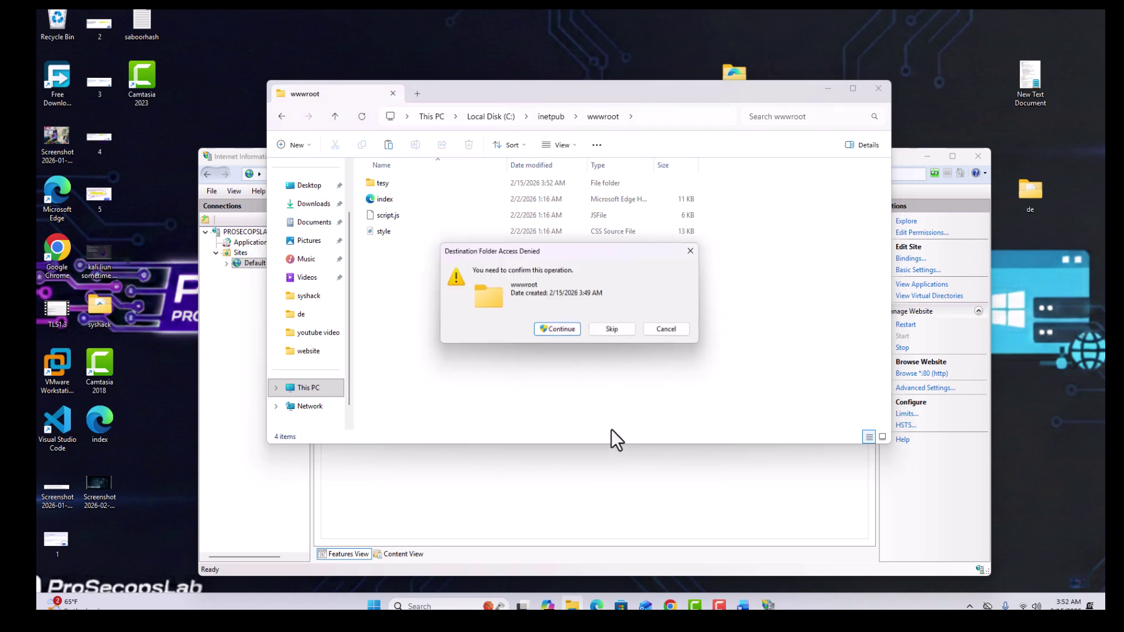
click(547, 334)
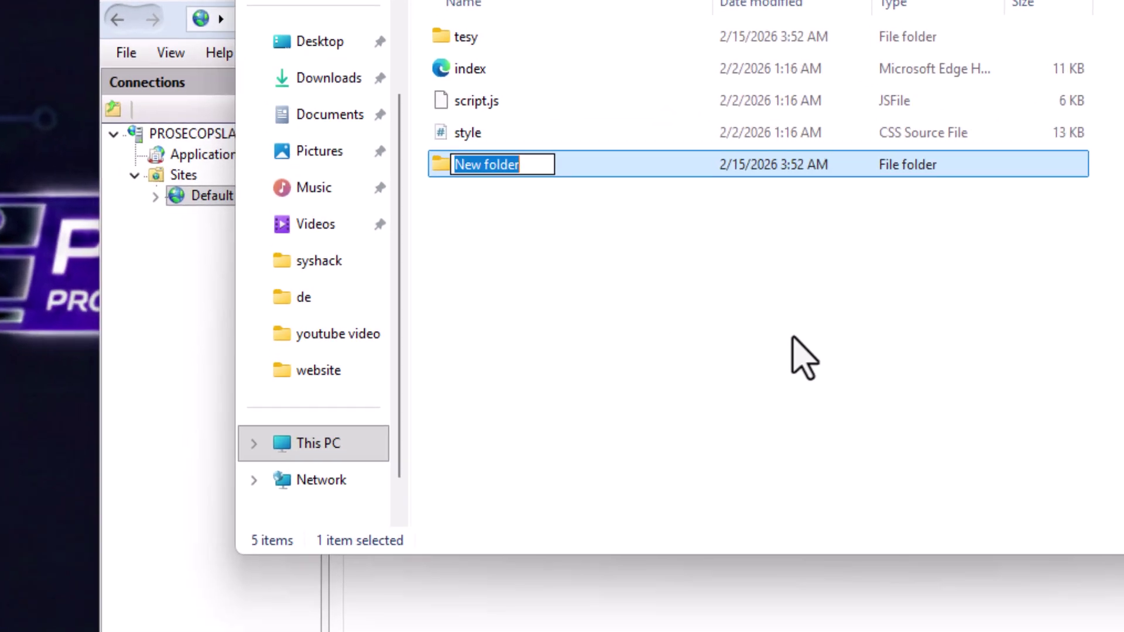
text(pro)
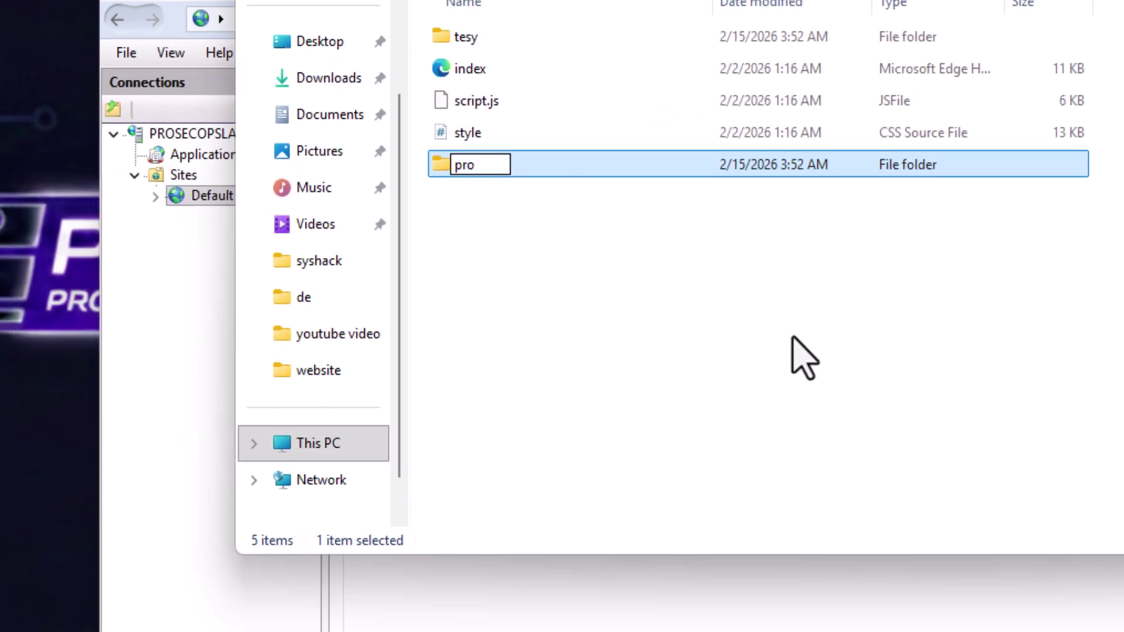
key(Return)
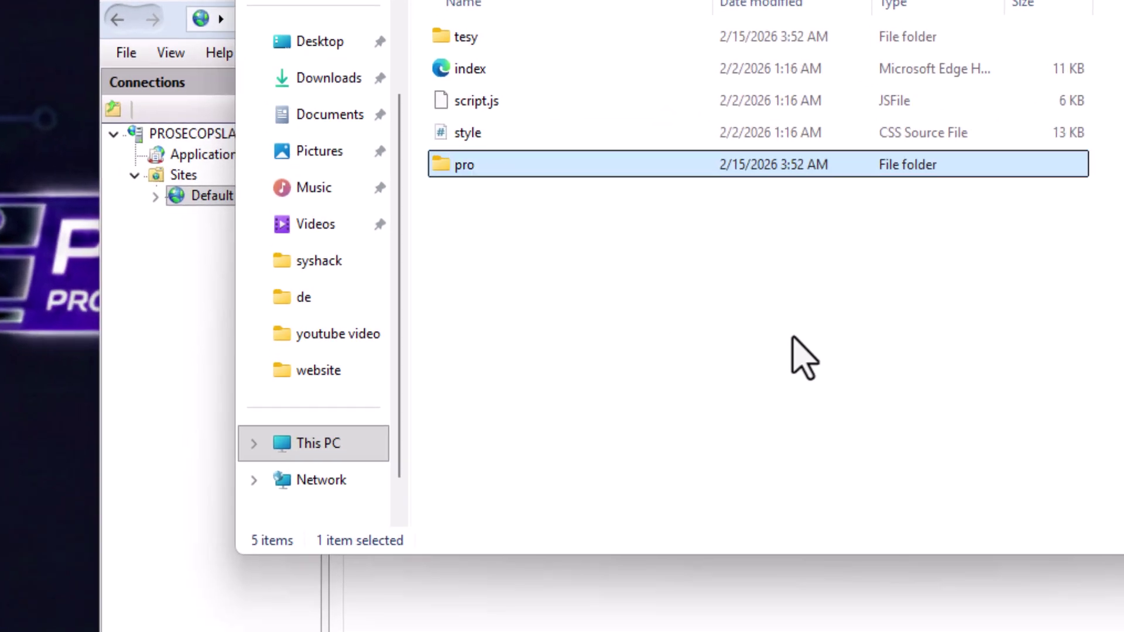
- Move the index, script.js and style files from wwwroot into the pro folder, granting administrator permission
click(480, 71)
shift+click(495, 139)
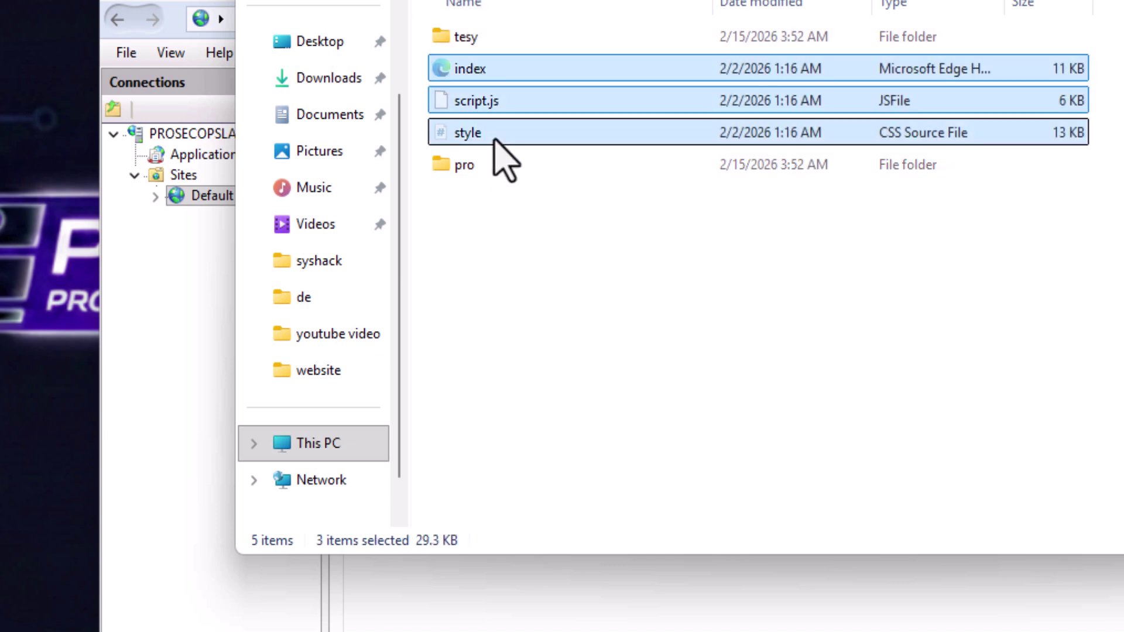
double_click(495, 180)
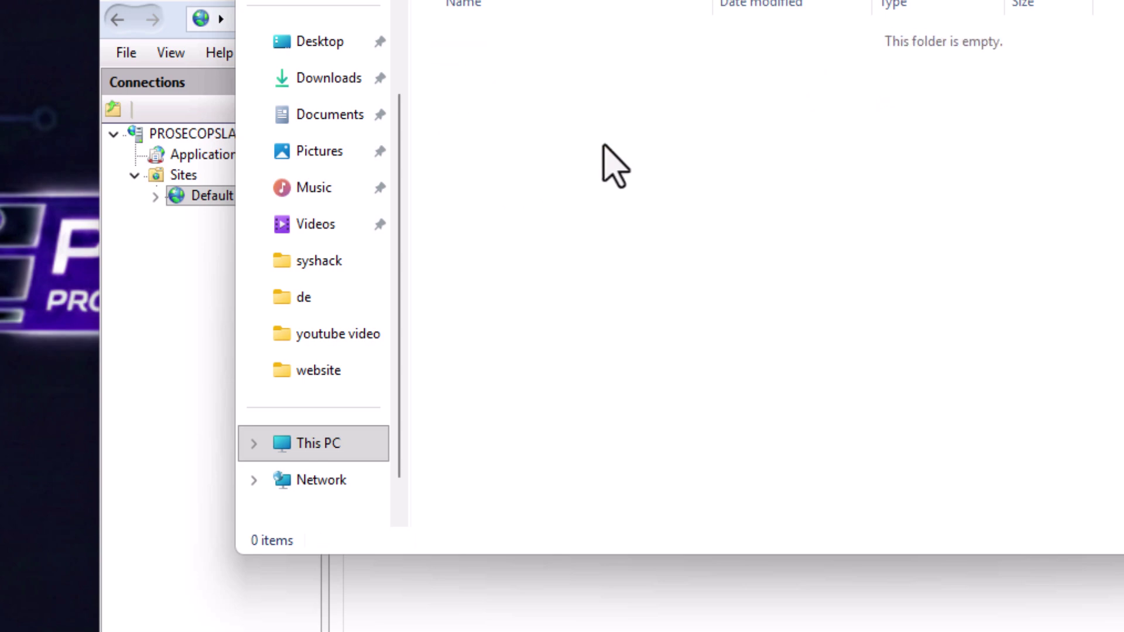
key(ctrl+v)
click(673, 130)
click(778, 158)
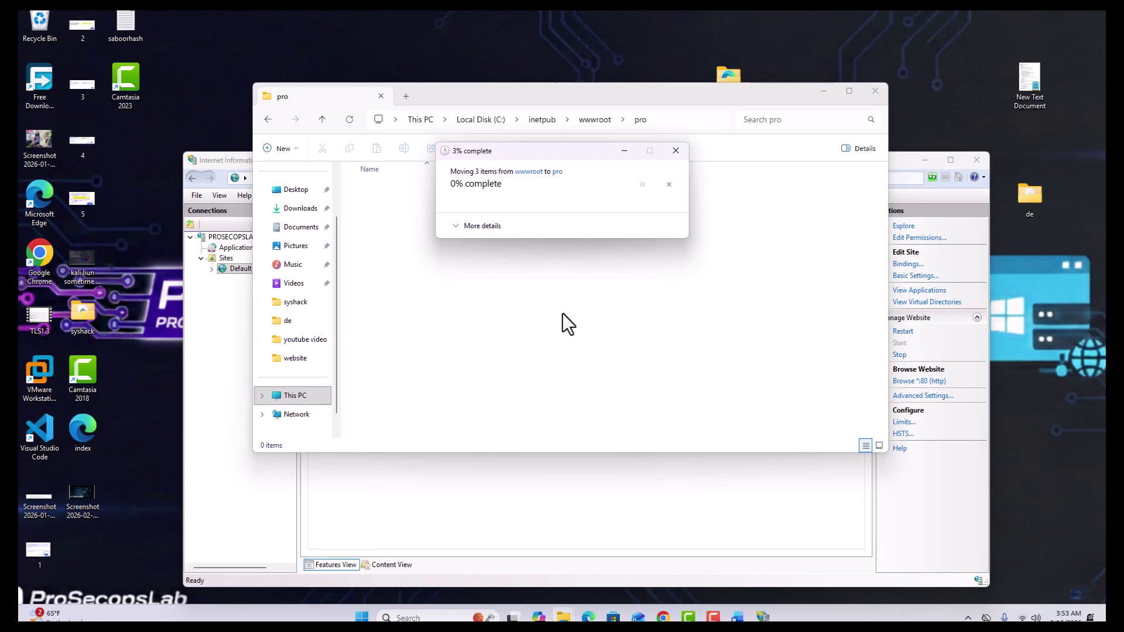
right_click(563, 315)
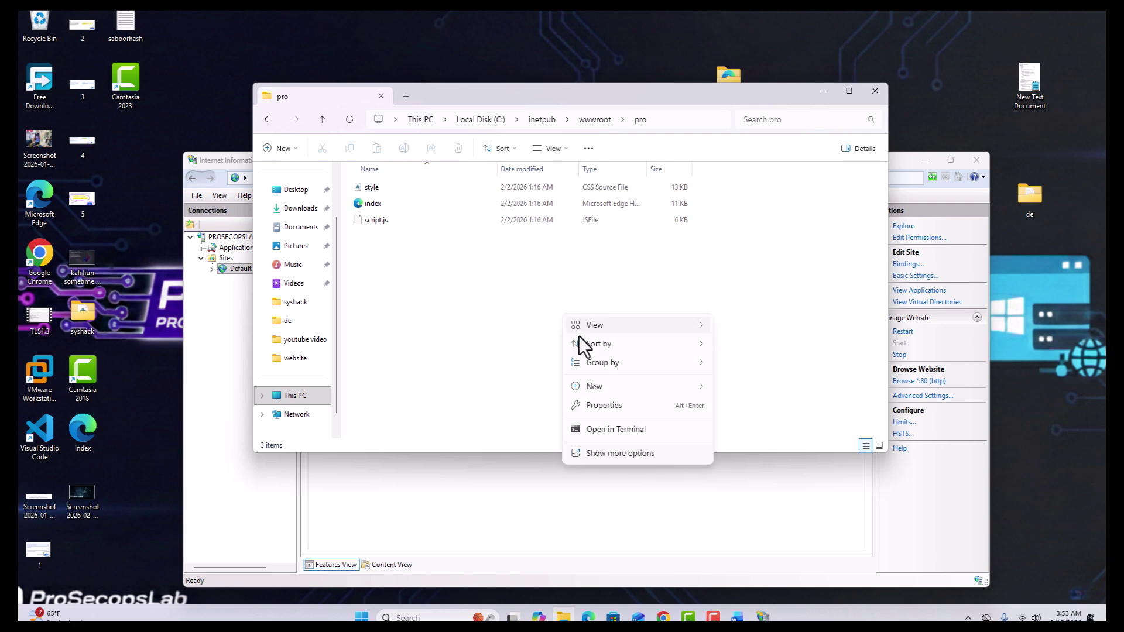
click(528, 325)
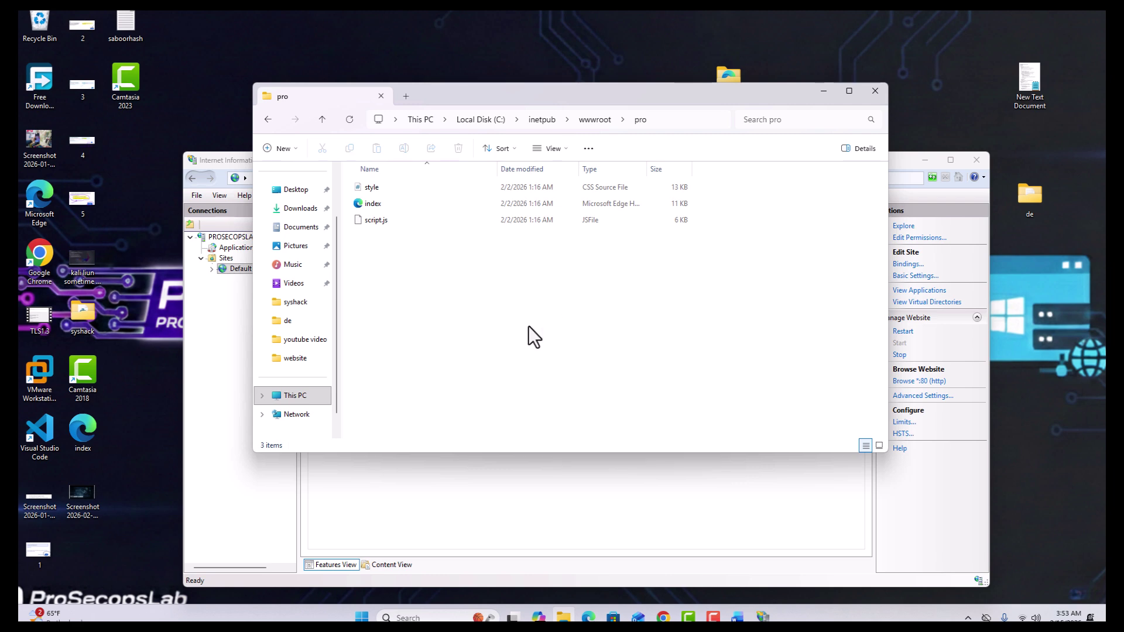
- Return to IIS Manager and stop the Default Web Site
click(823, 91)
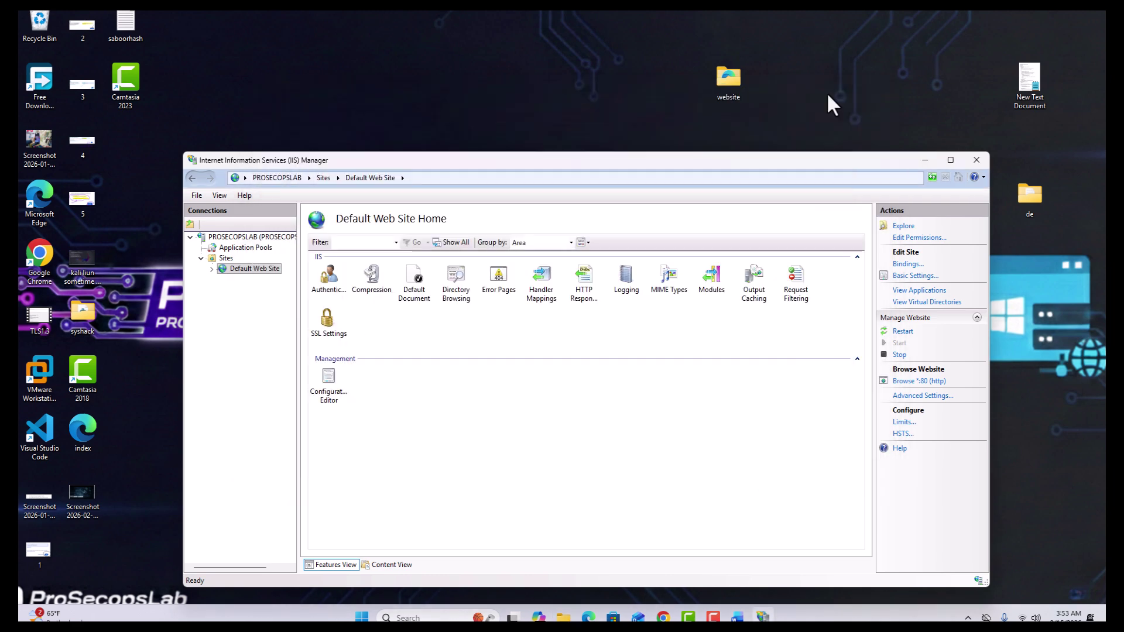
drag(741, 161, 733, 89)
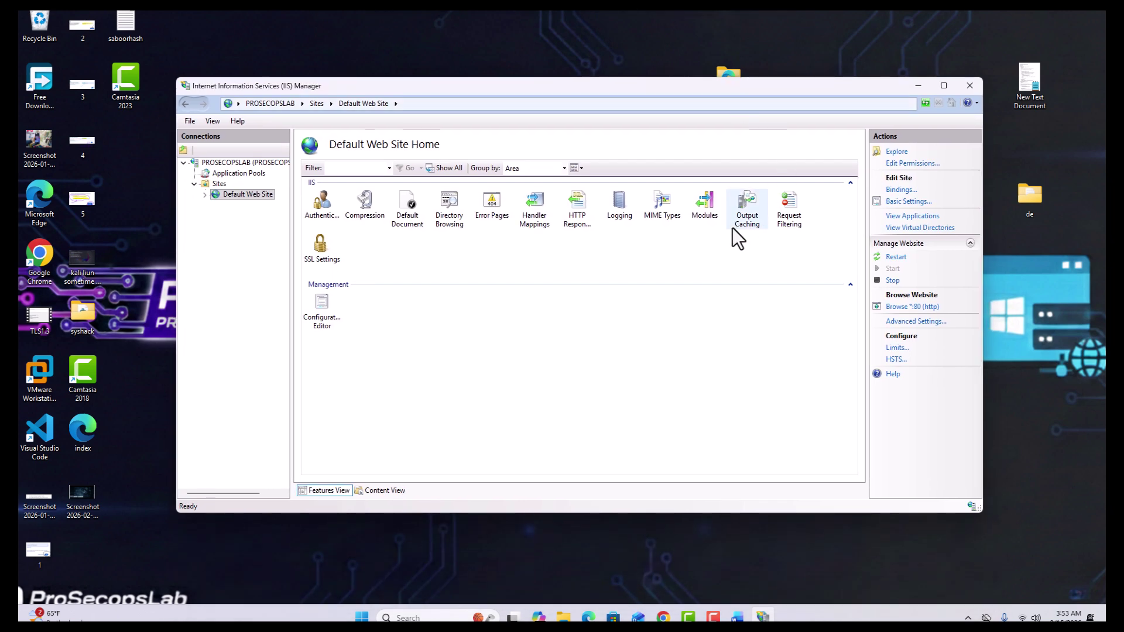
click(896, 280)
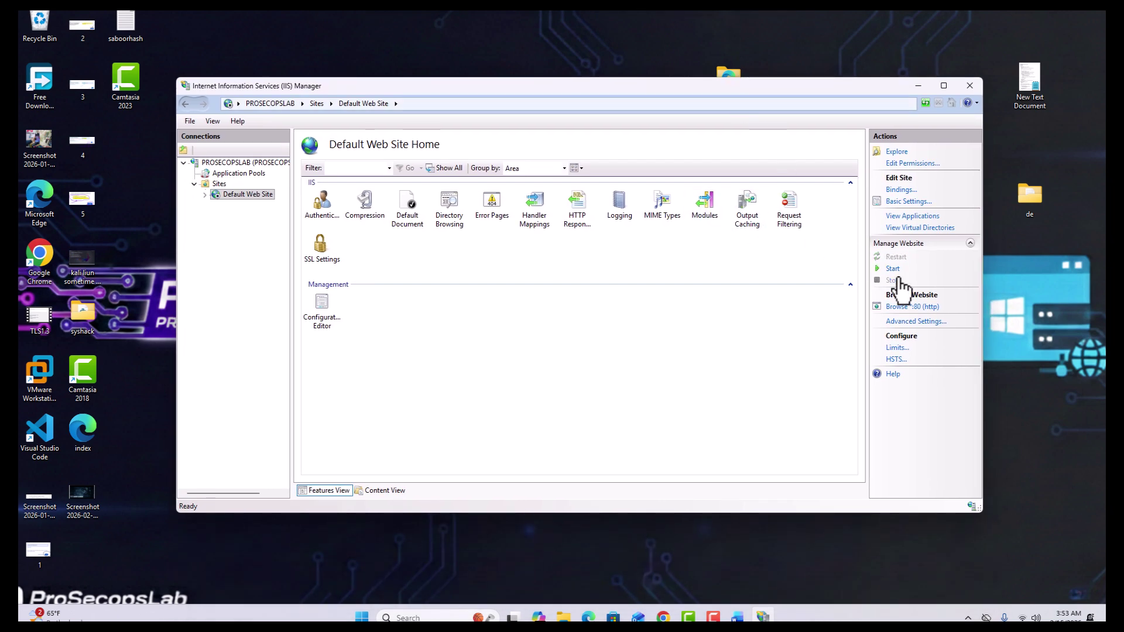
- Start adding a website under Sites, named ProsecopsLab, with IP address All Unassigned and host name localhost.com
click(205, 195)
right_click(220, 195)
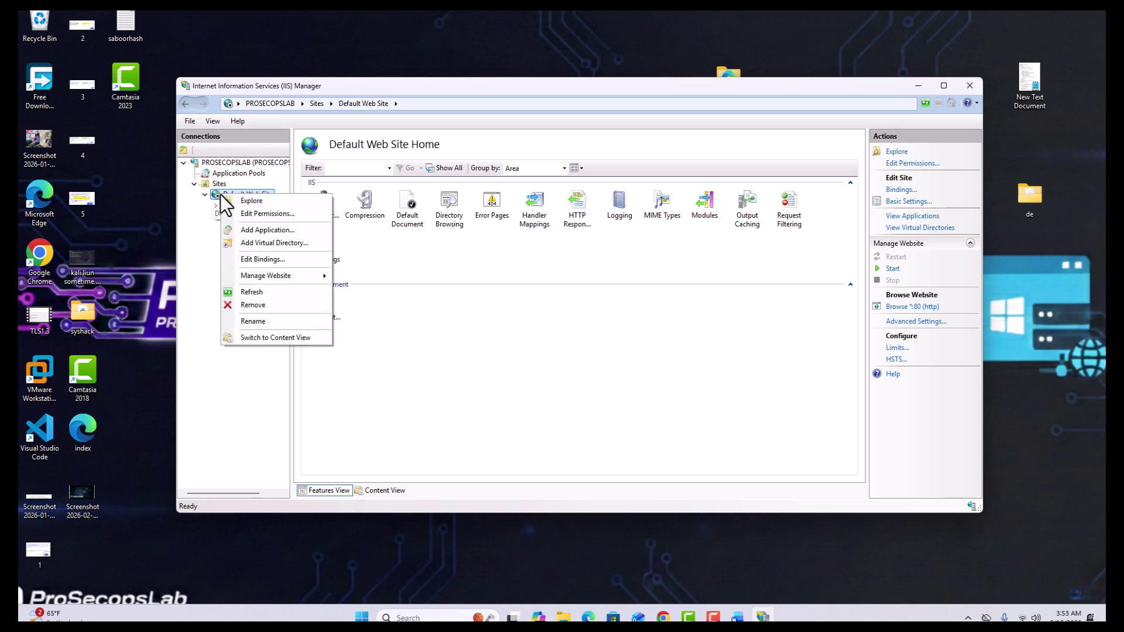
right_click(216, 184)
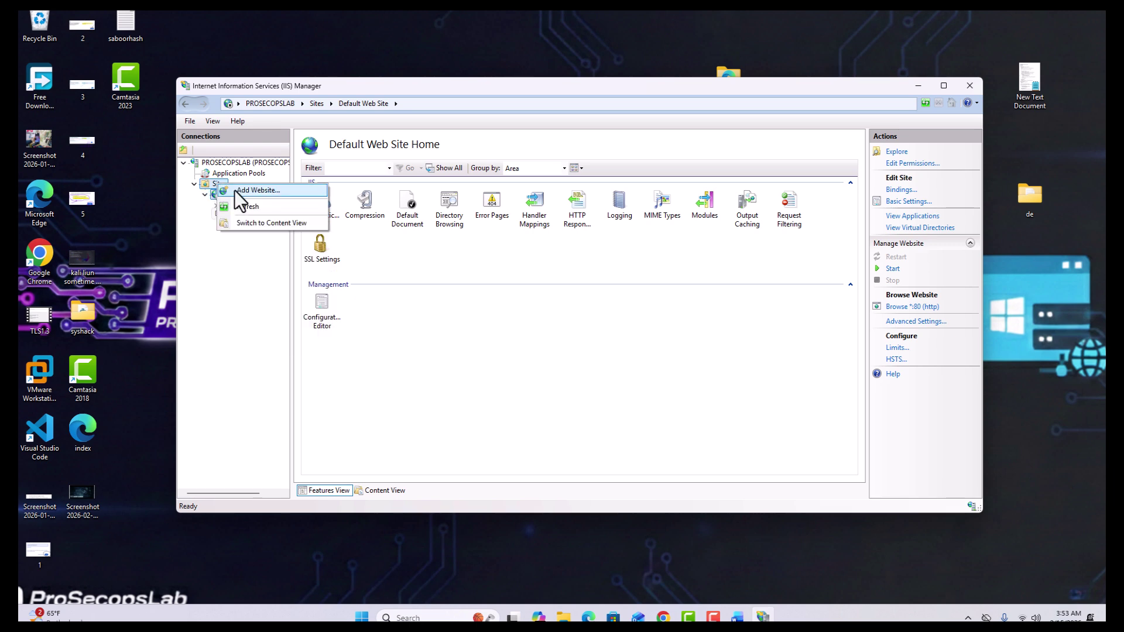
click(235, 191)
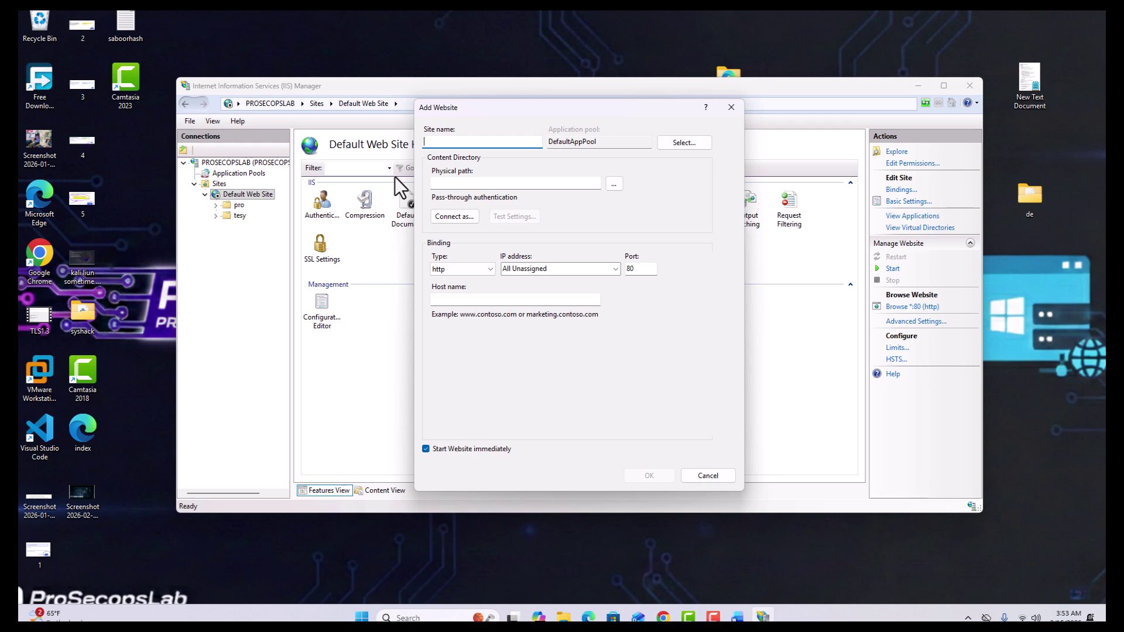
text(ProsecopsLab)
click(547, 267)
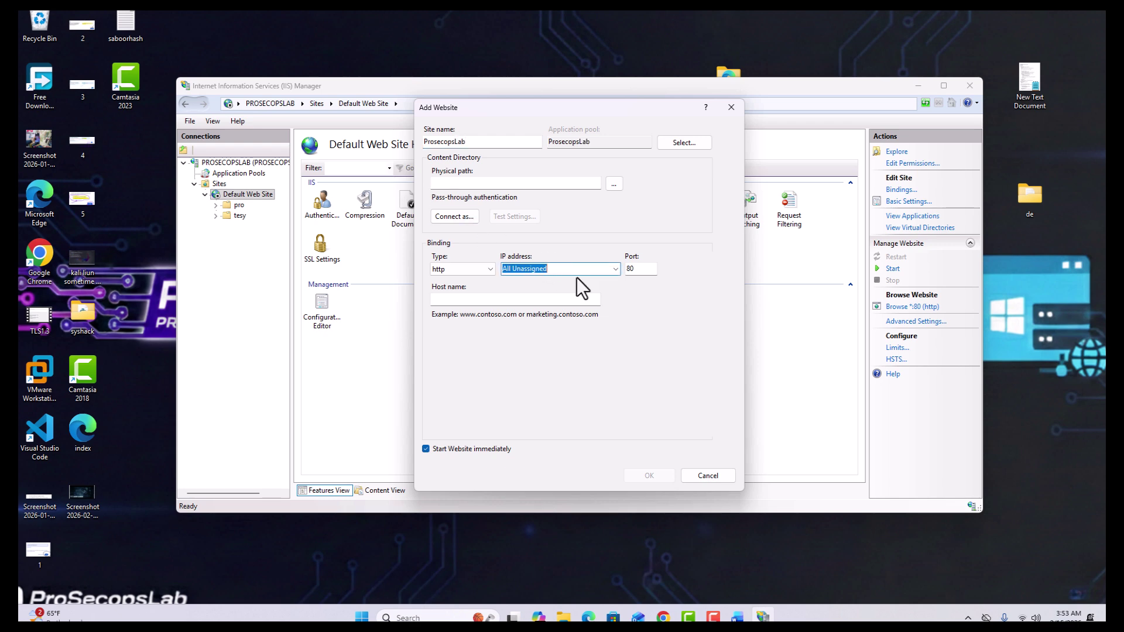
click(615, 269)
click(616, 269)
click(492, 298)
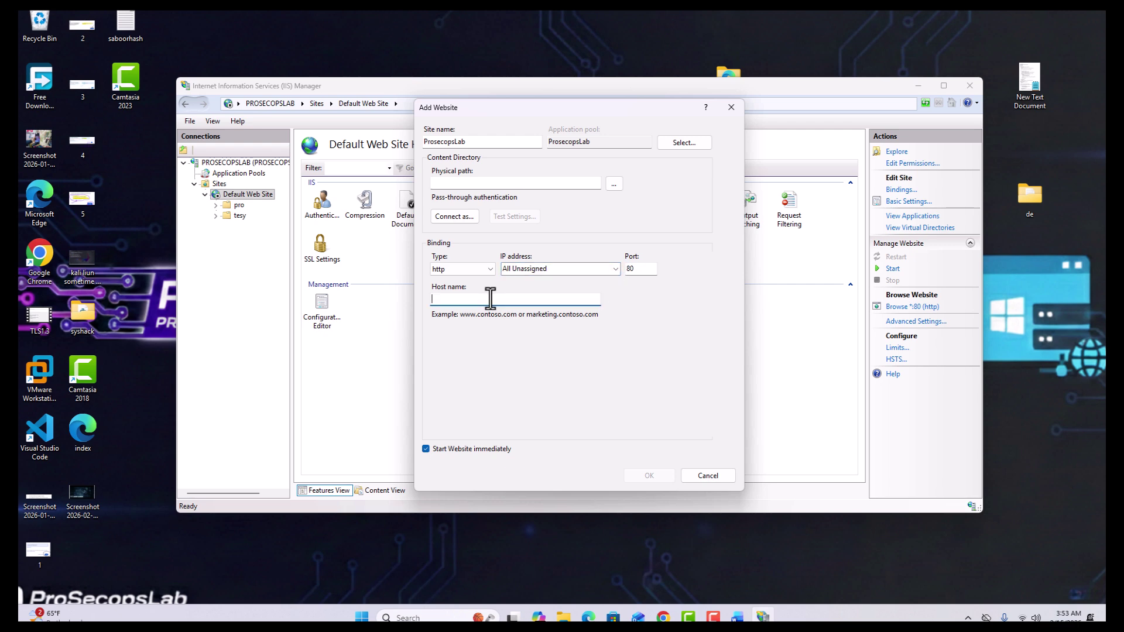
text(localhost.com)
- Set the new website's physical path to C:\inetpub\wwwroot\pro and create the site
click(613, 183)
scroll(558, 369, up, 1)
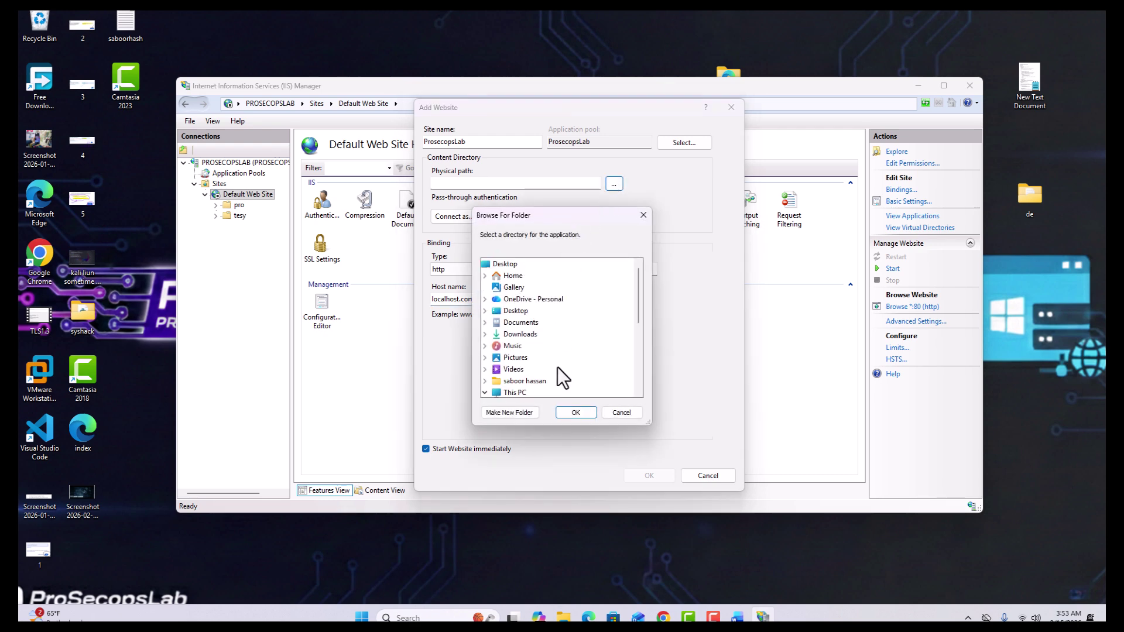
double_click(503, 312)
click(486, 312)
scroll(487, 324, down, 2)
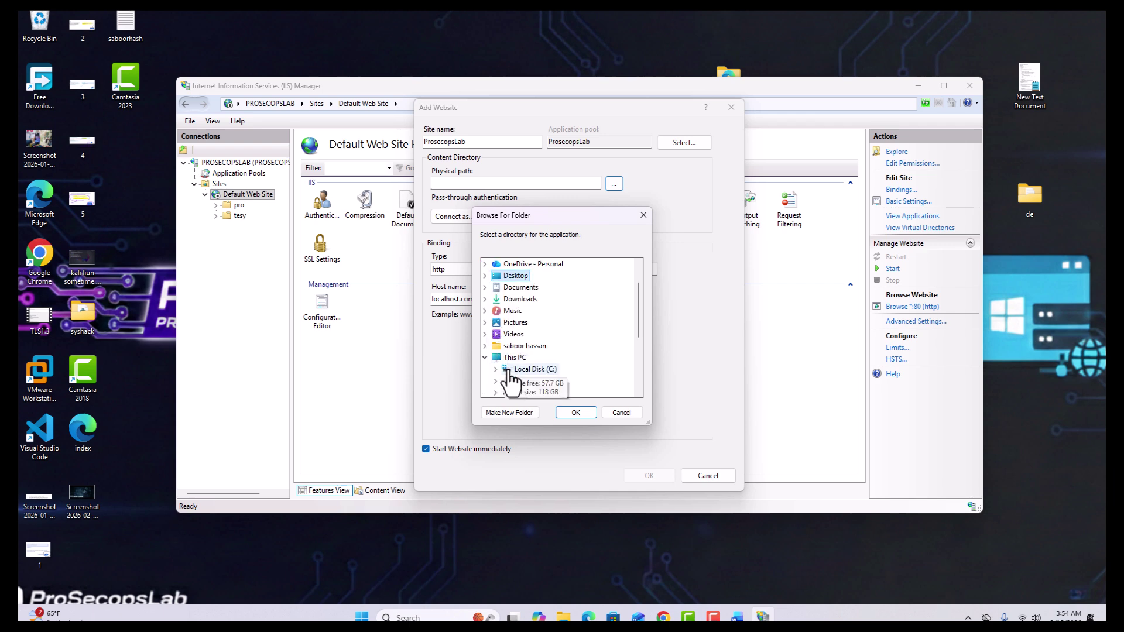
double_click(534, 334)
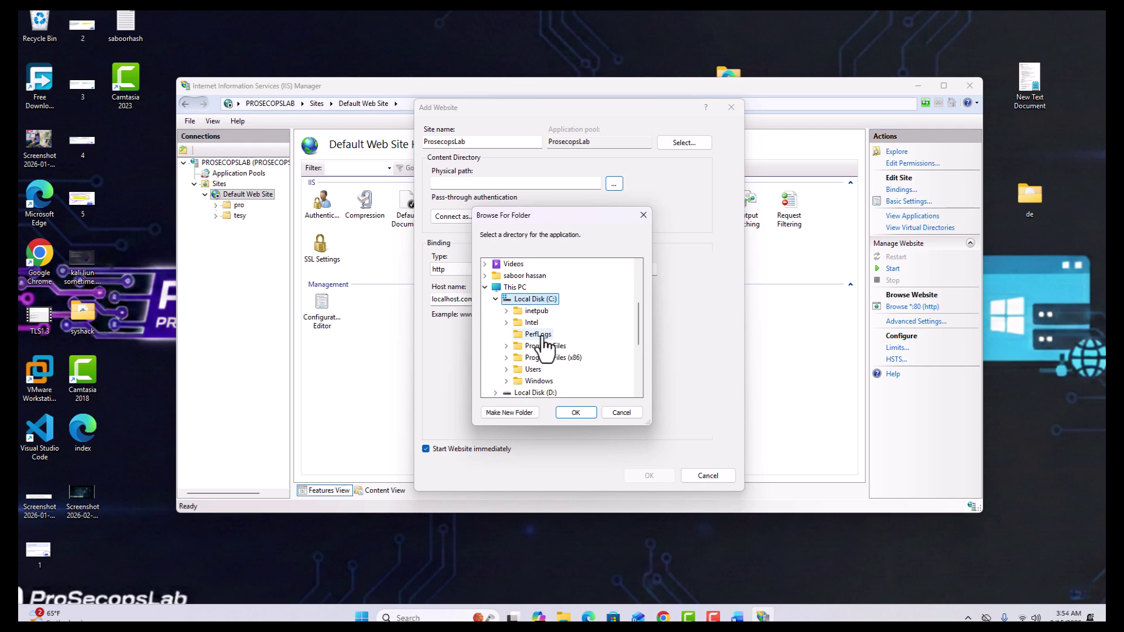
click(542, 314)
double_click(536, 311)
double_click(549, 369)
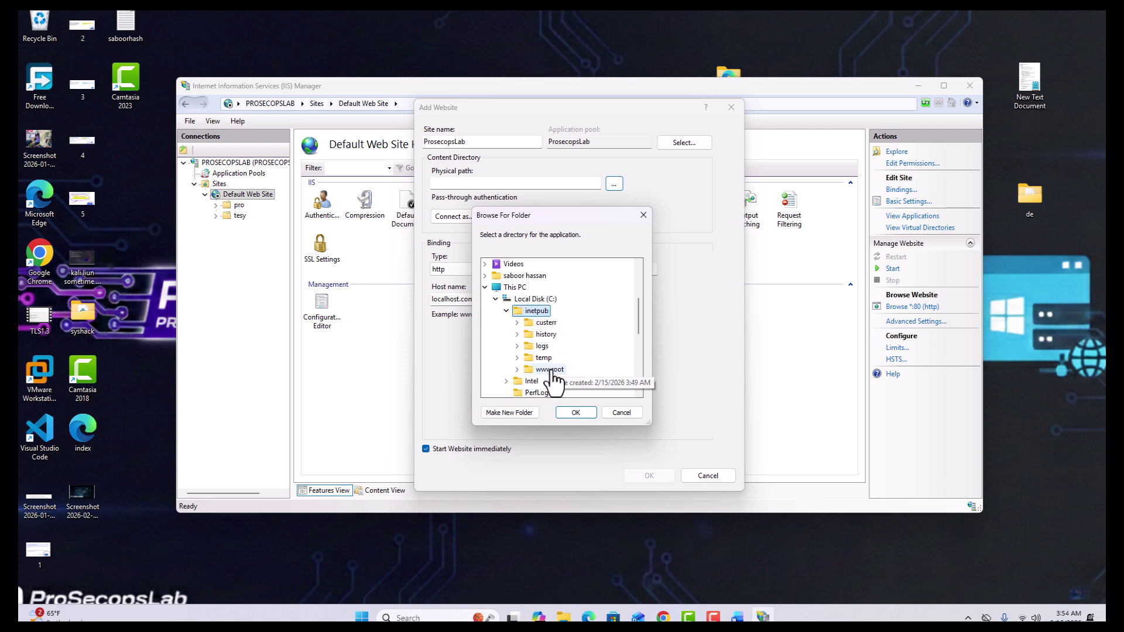
click(551, 369)
click(576, 413)
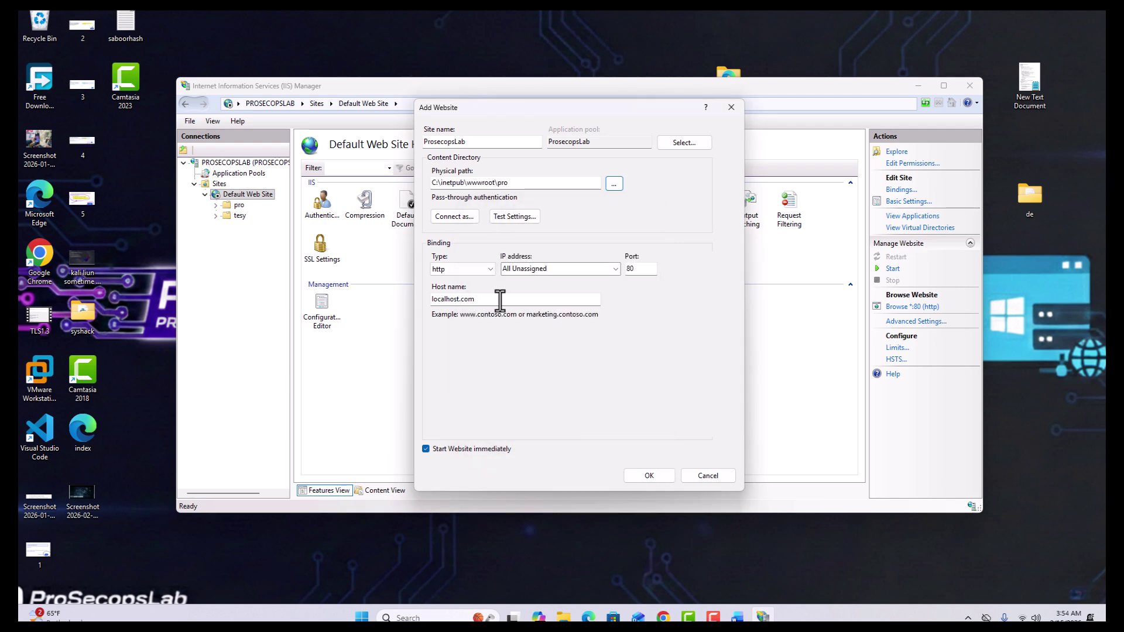
click(650, 476)
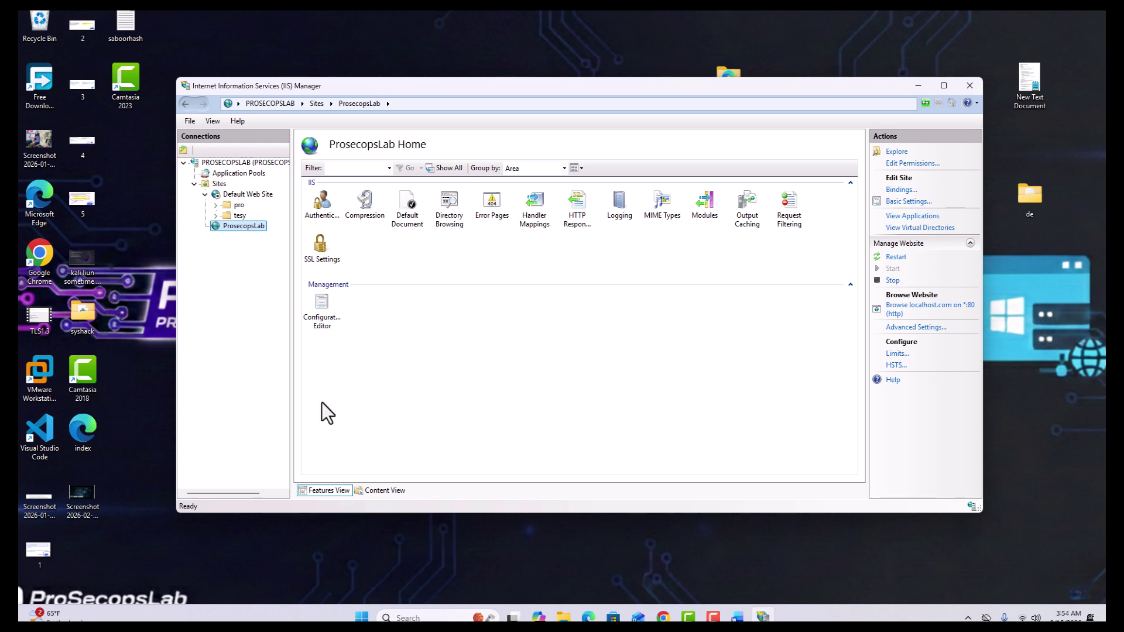
- Switch to Chrome and reload localhost to check the published website
mouse_move(662, 618)
click(663, 556)
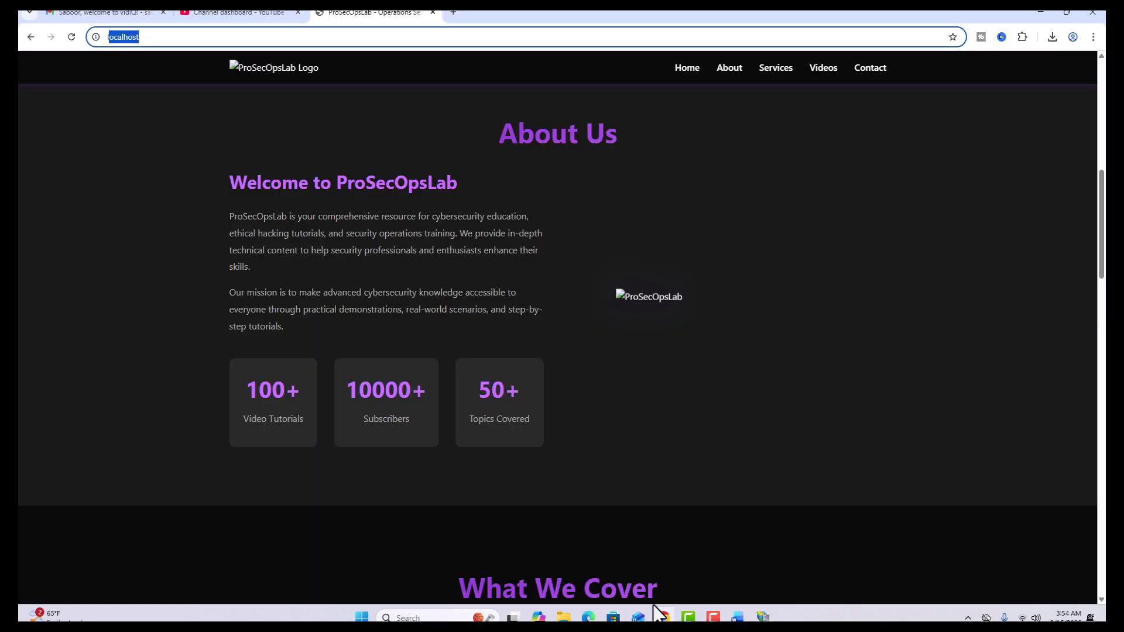
key(F5)
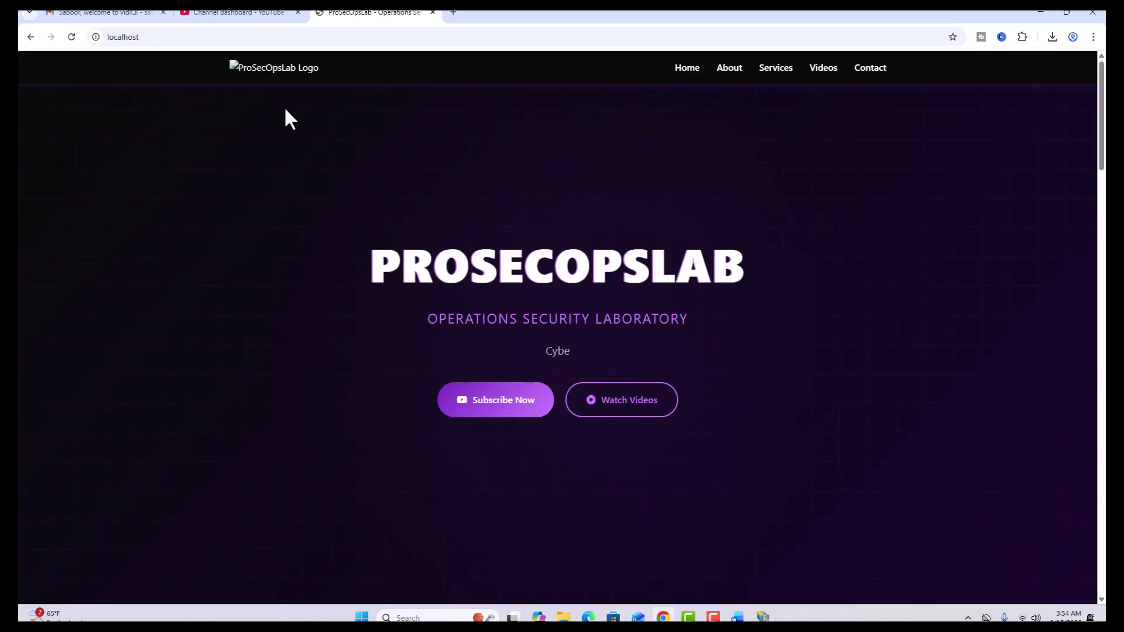
click(213, 37)
key(Return)
click(211, 36)
key(Return)
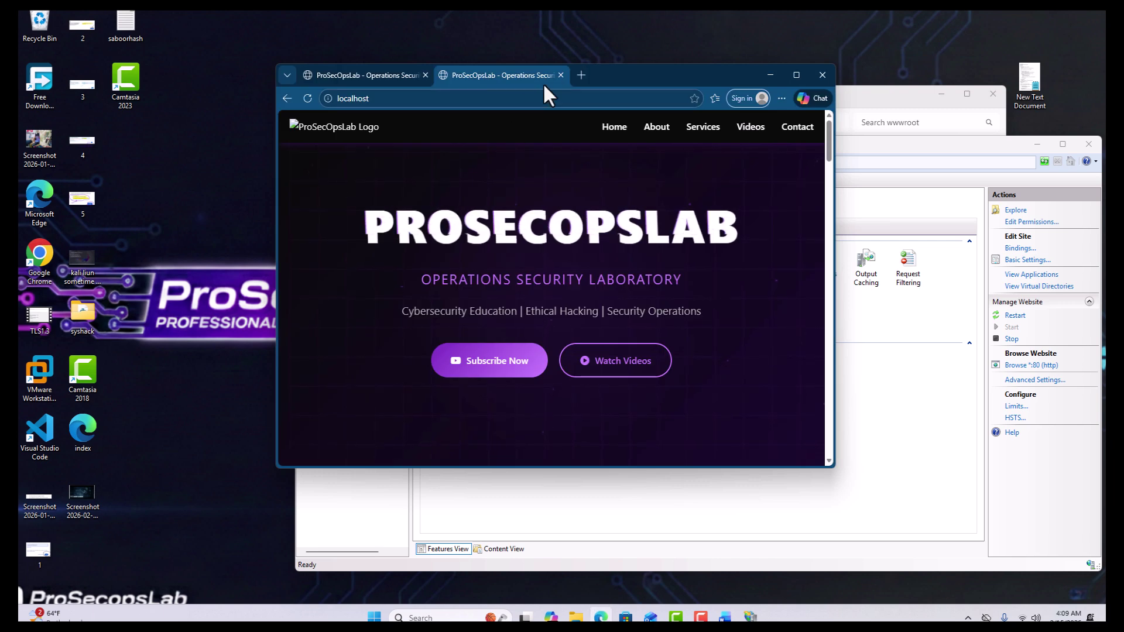
- In Microsoft Edge, replace the open website tabs with a new tab and load localhost
click(559, 75)
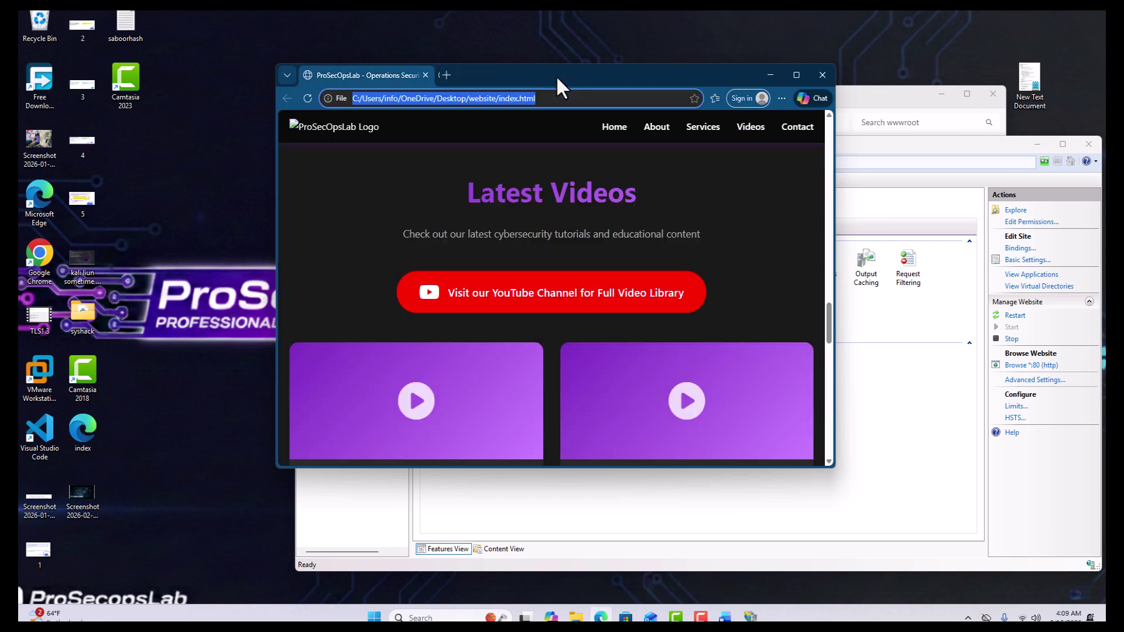
click(445, 75)
click(426, 75)
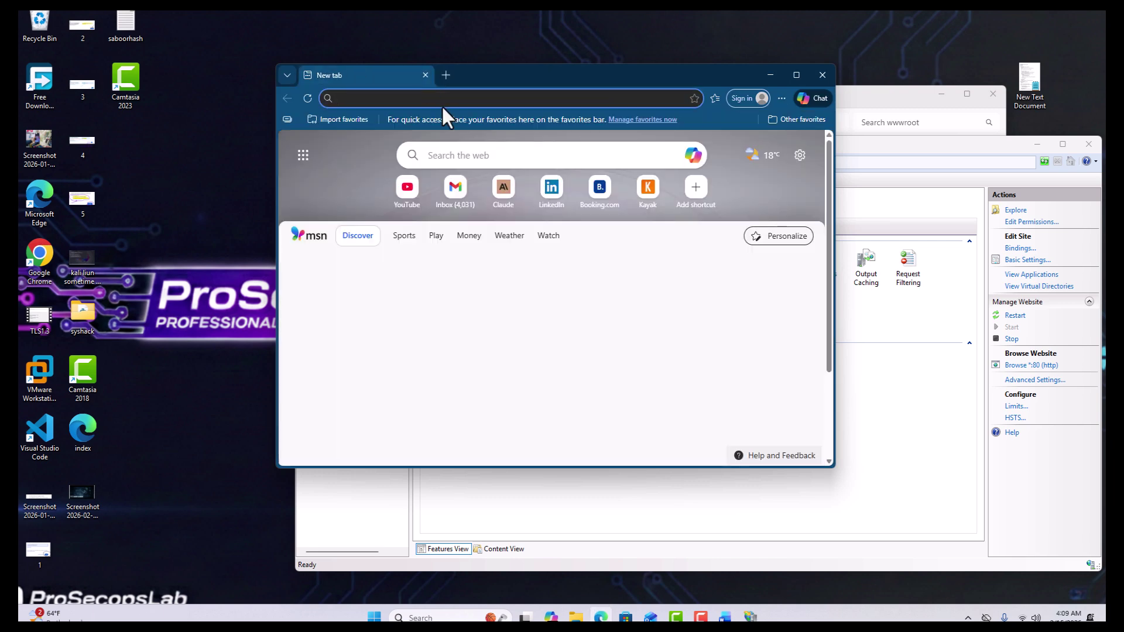
text(loc)
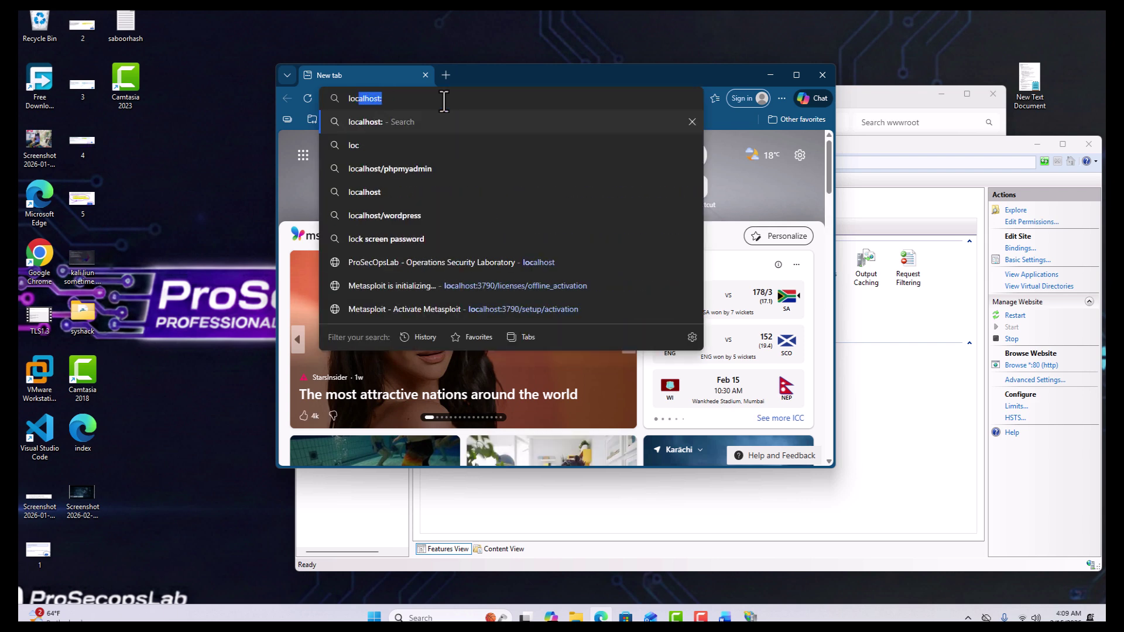
text(alhost)
key(Return)
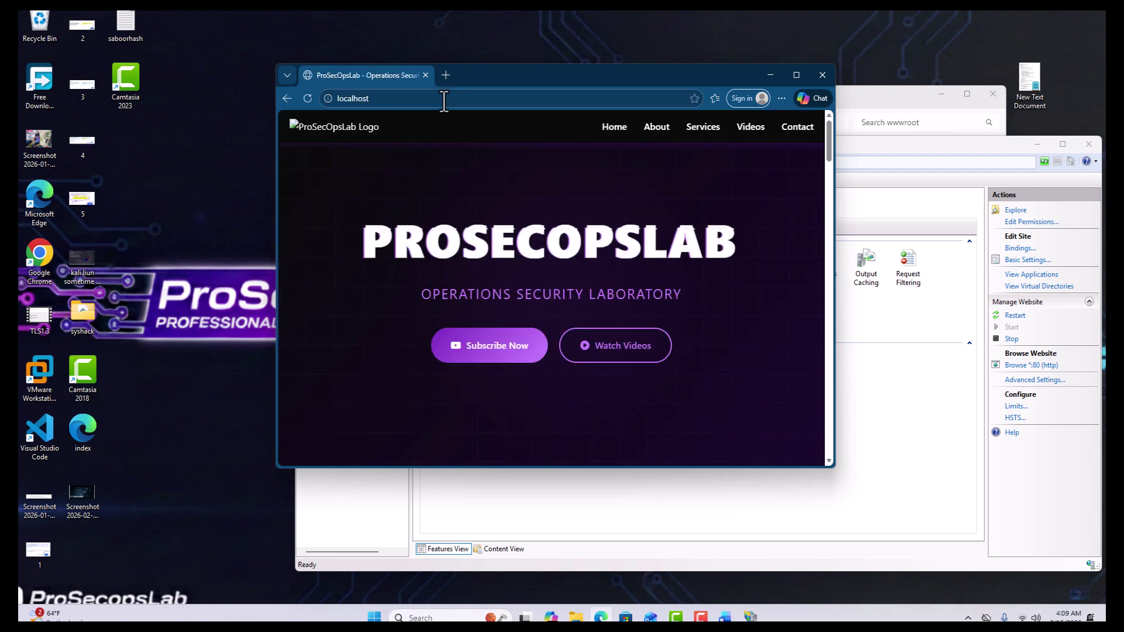
- Maximize the browser window and visit the localhost site's About, Services, Videos and Contact sections to check its navigation
double_click(512, 73)
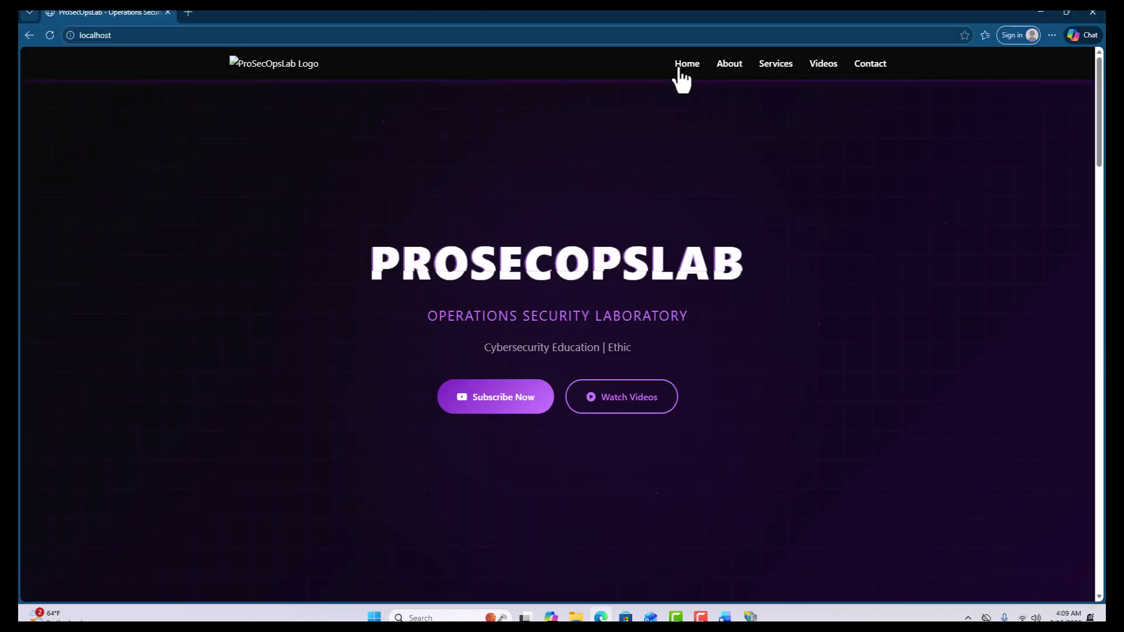
drag(447, 347, 714, 346)
click(755, 152)
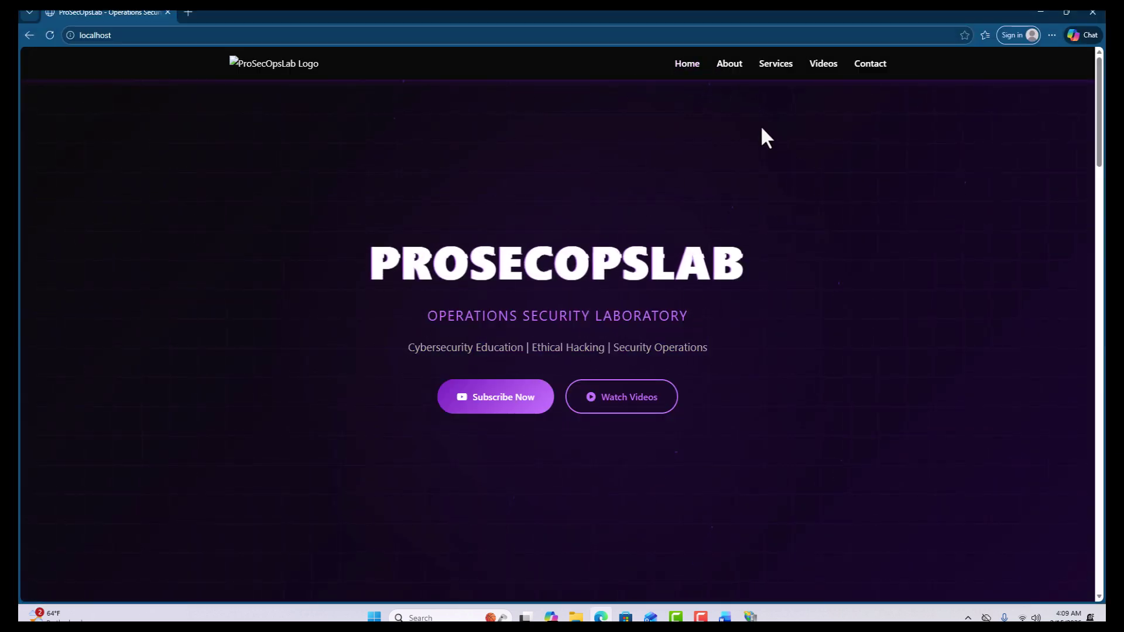
click(731, 64)
click(773, 66)
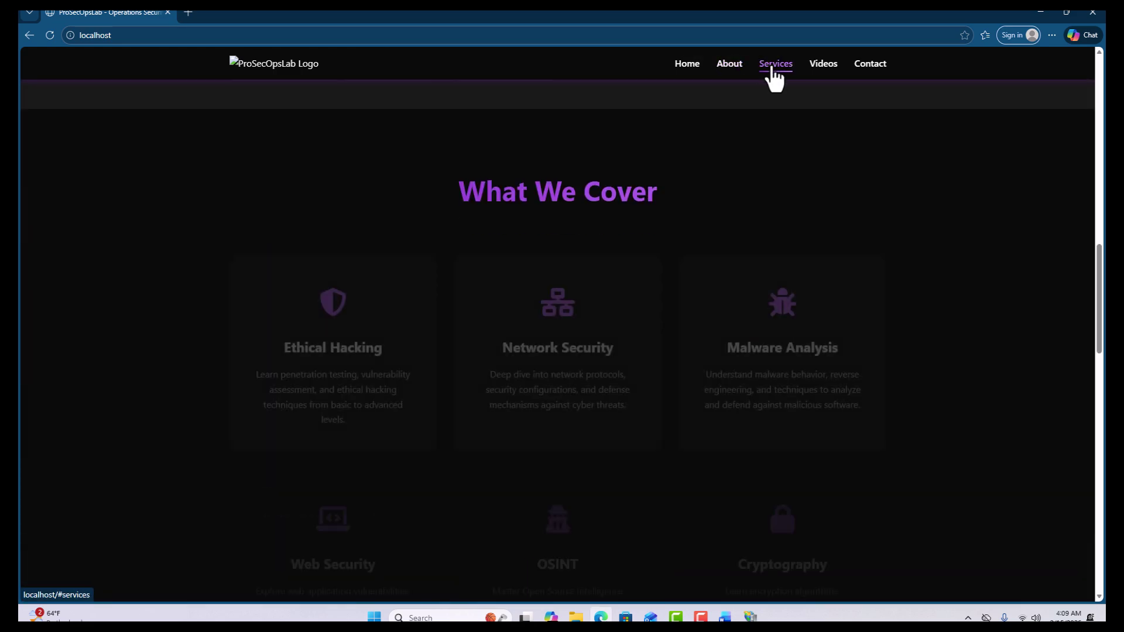
click(821, 66)
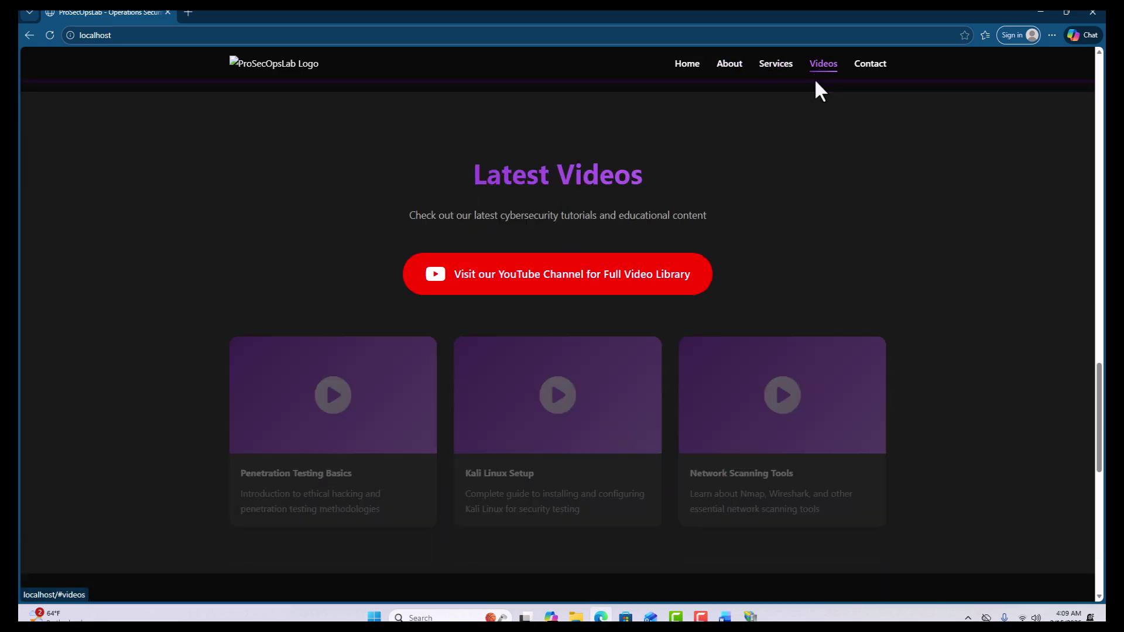
click(856, 71)
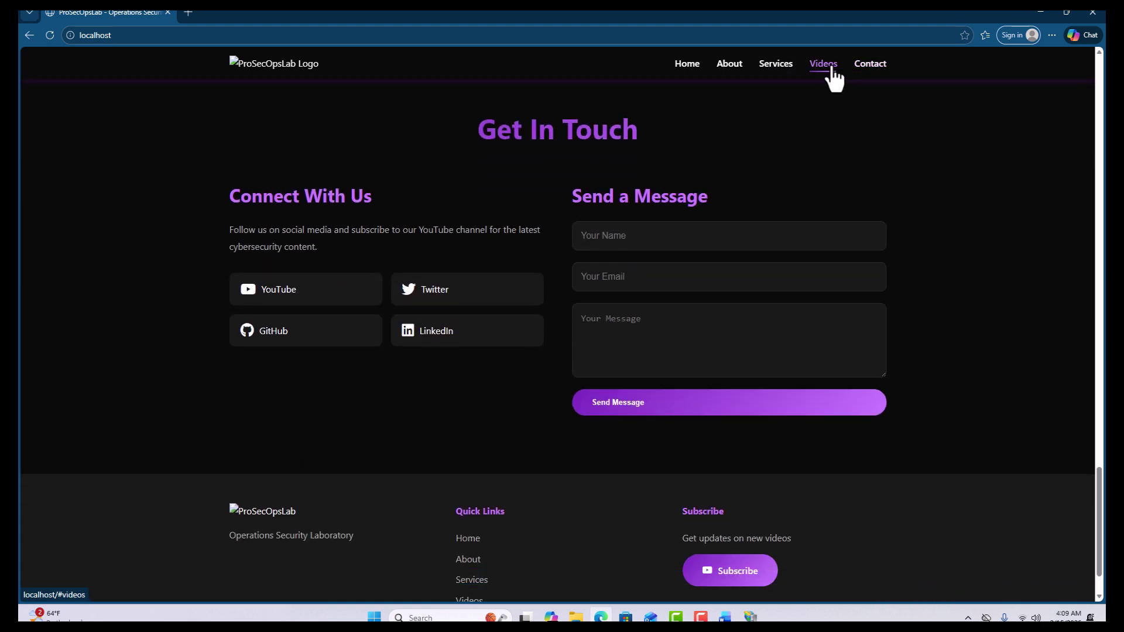
- Test the YouTube channel link in the site's Videos section, then close the channel tab and the browser
click(831, 73)
click(523, 240)
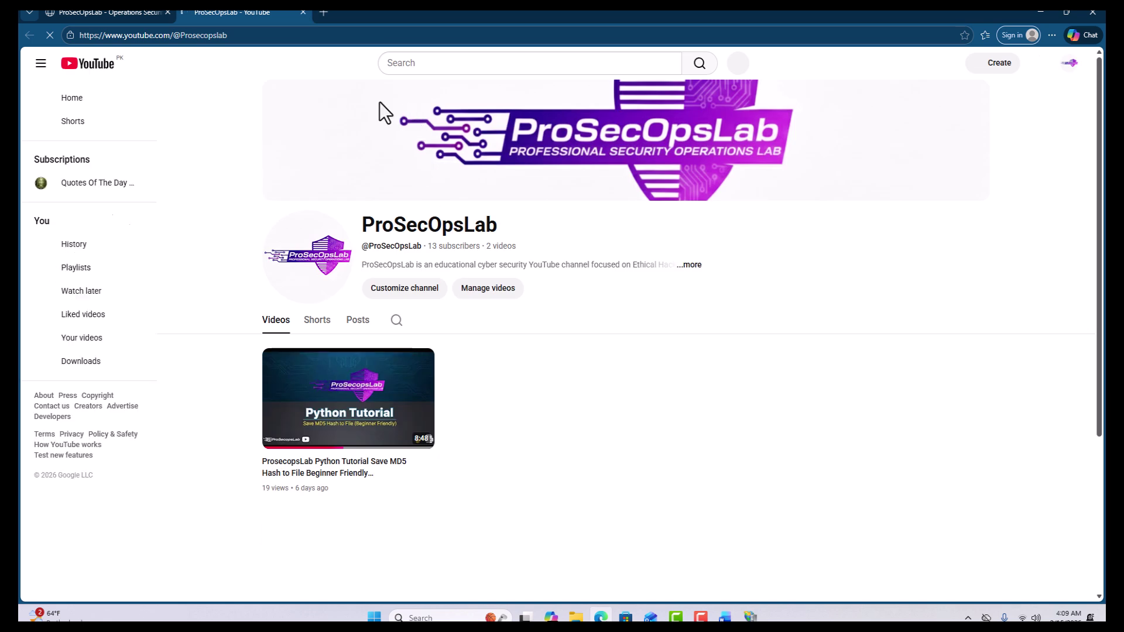
click(301, 12)
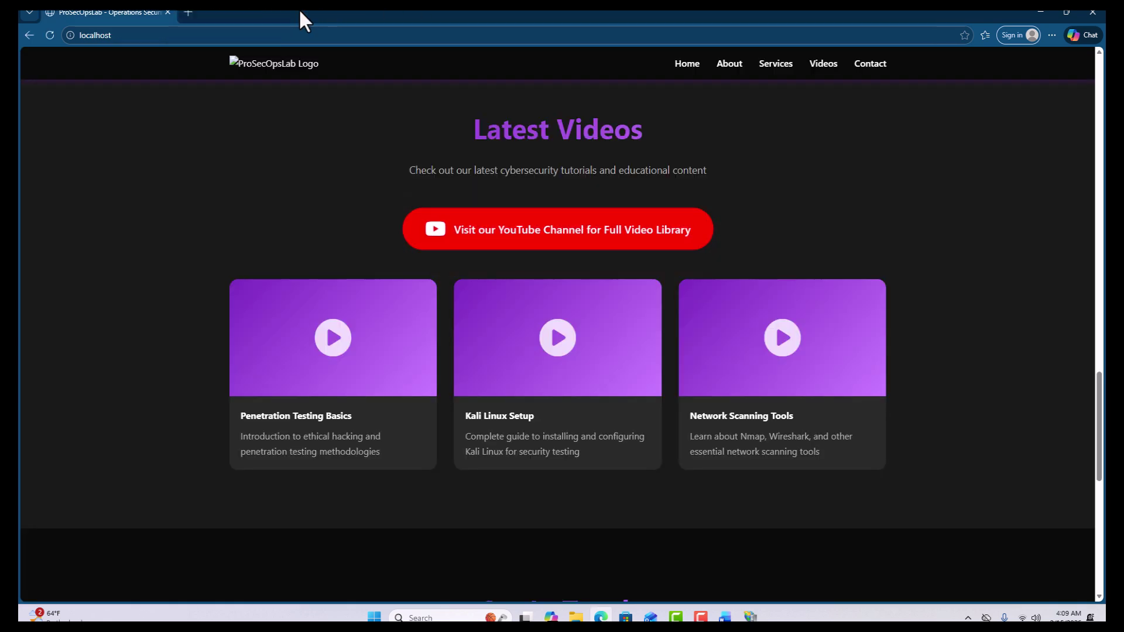
click(1088, 12)
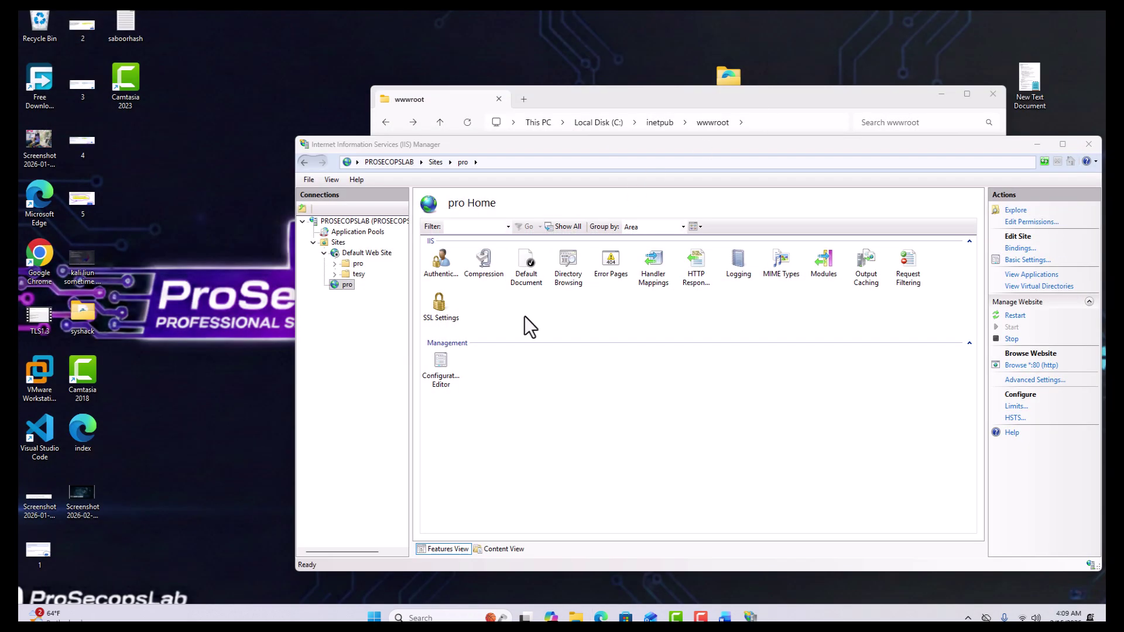